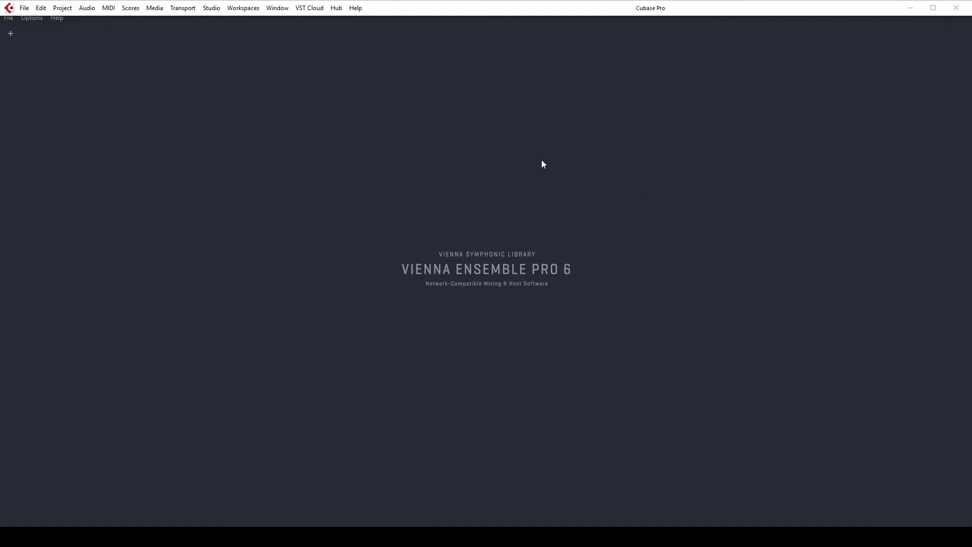
Switch to the Vienna Ensemble Pro server and open the recent server project "Orchestral template v1.0-purged"
{"action": "left_click", "coordinate": [90, 50]}
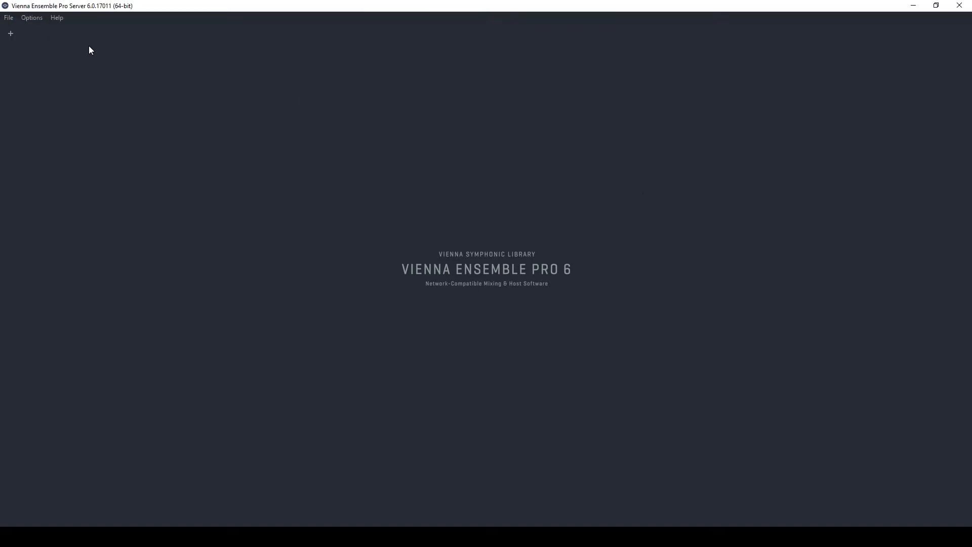
{"action": "left_click", "coordinate": [9, 18]}
{"action": "mouse_move", "coordinate": [31, 42]}
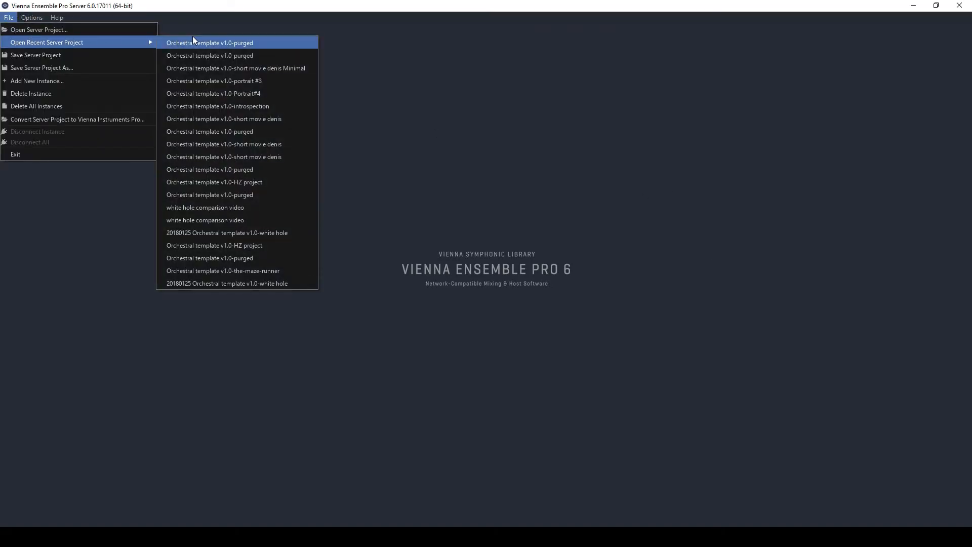
{"action": "left_click", "coordinate": [264, 43]}
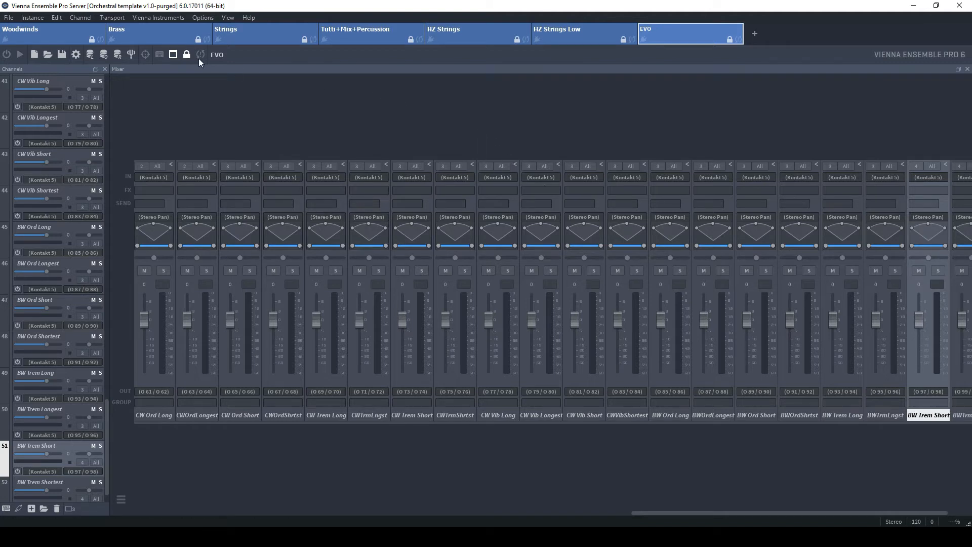
Browse through each instance of the server project, from Woodwinds to EVO, and review their channel lists
{"action": "left_click", "coordinate": [44, 33]}
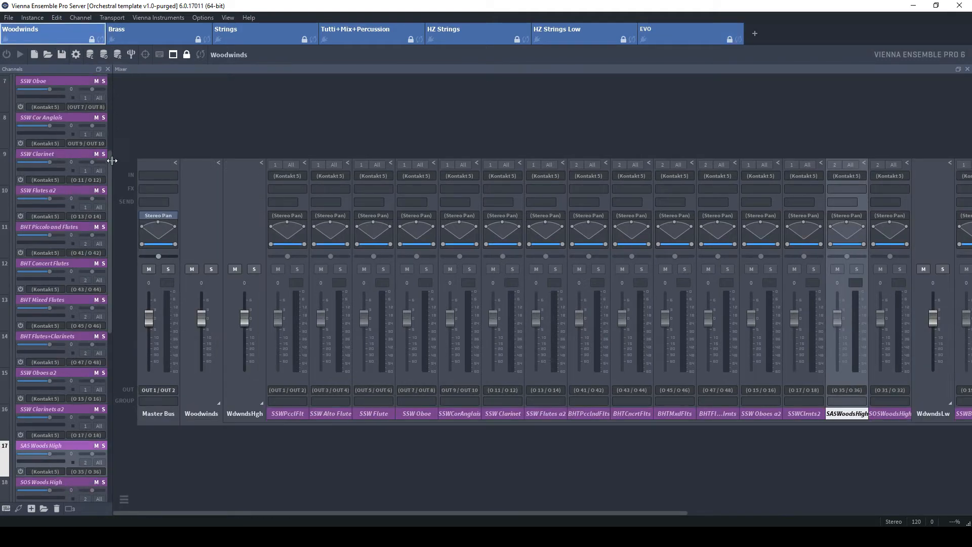
{"action": "scroll", "coordinate": [111, 160], "scroll_direction": "up", "scroll_amount": 6}
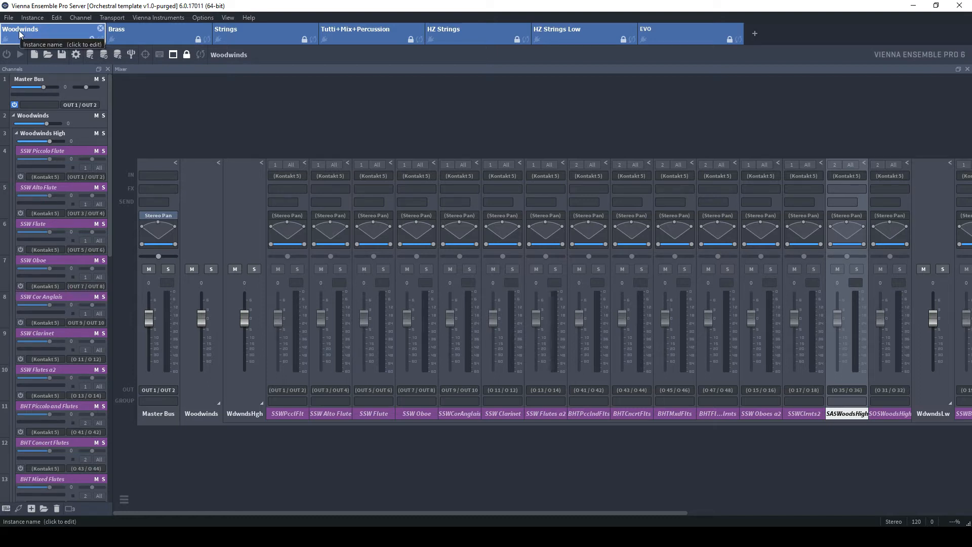
{"action": "left_click", "coordinate": [148, 33]}
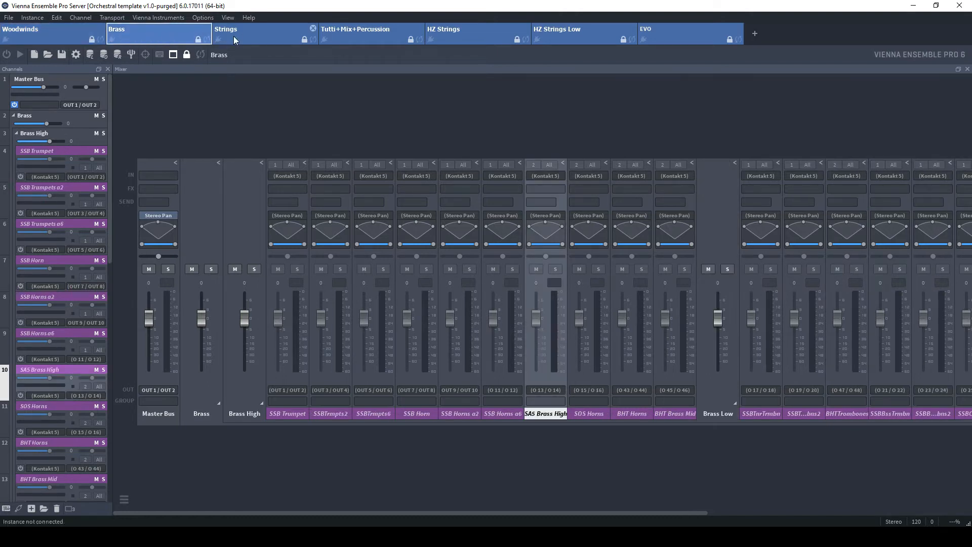
{"action": "left_click", "coordinate": [277, 35]}
{"action": "left_click", "coordinate": [370, 34]}
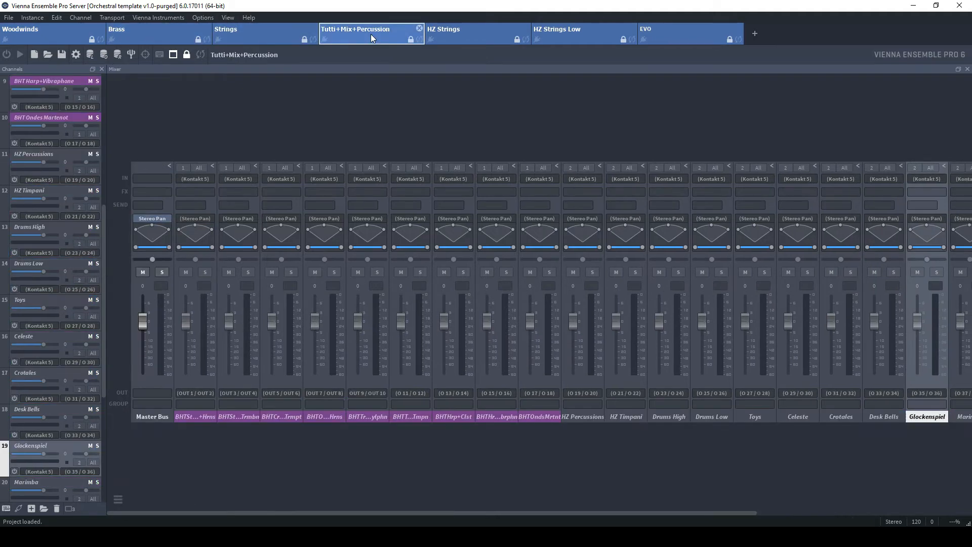
{"action": "left_click_drag", "start_coordinate": [105, 242], "coordinate": [112, 140]}
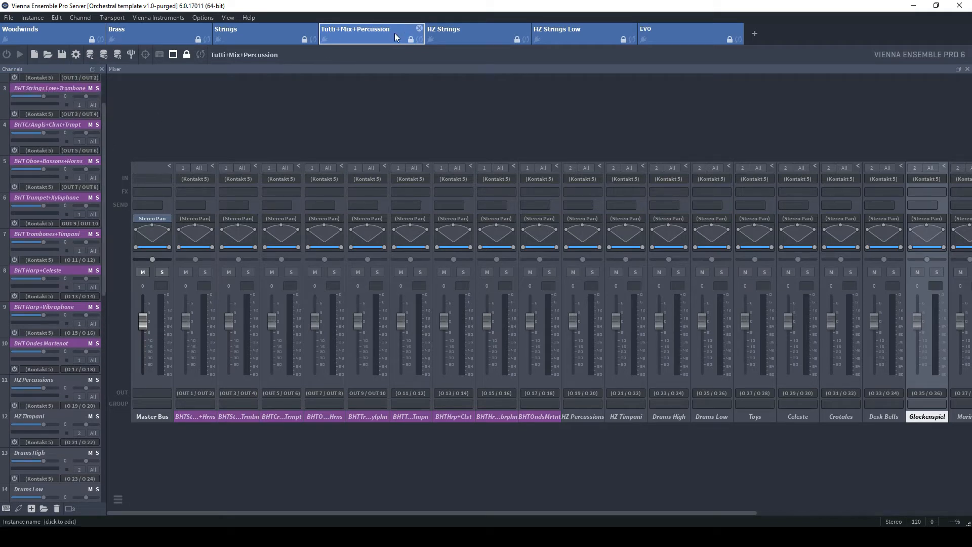
{"action": "left_click", "coordinate": [479, 35]}
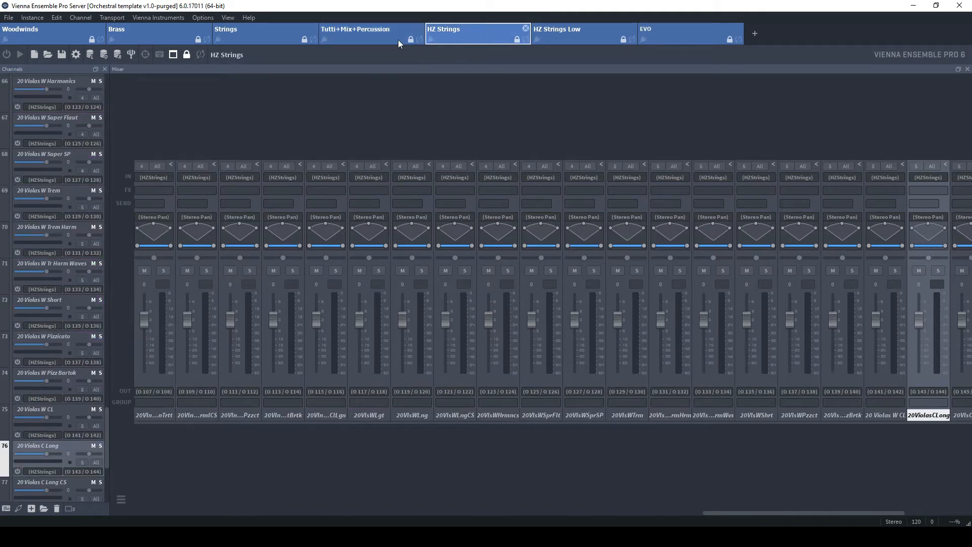
{"action": "left_click", "coordinate": [573, 36]}
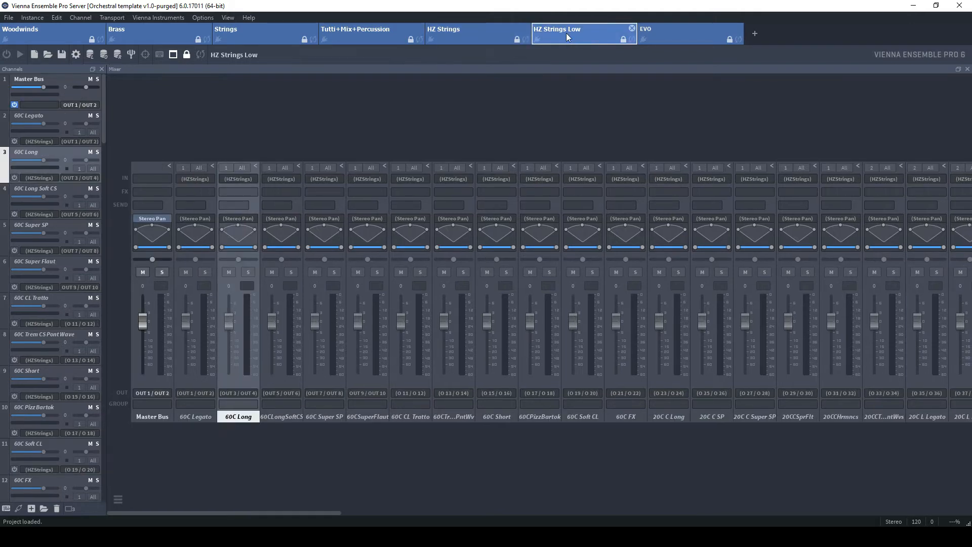
{"action": "left_click", "coordinate": [684, 38]}
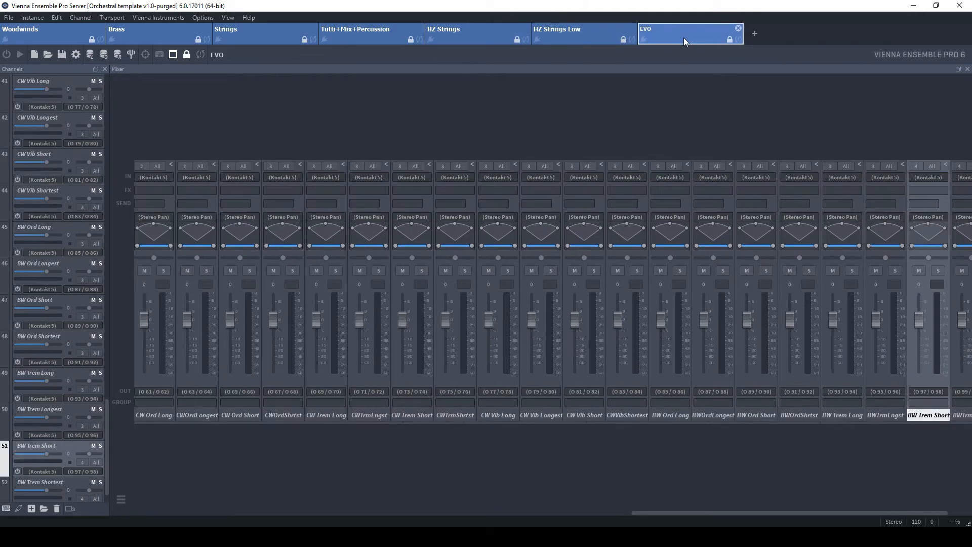
{"action": "left_click_drag", "start_coordinate": [106, 438], "coordinate": [97, 132]}
{"action": "left_click", "coordinate": [45, 34]}
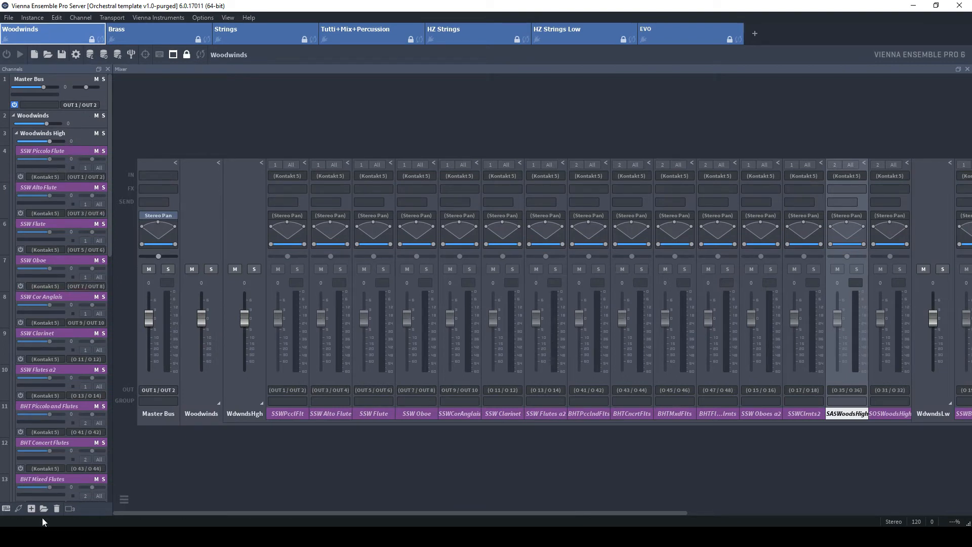
Insert a new channel into the Woodwinds instance, then delete that channel again
{"action": "left_click", "coordinate": [29, 509]}
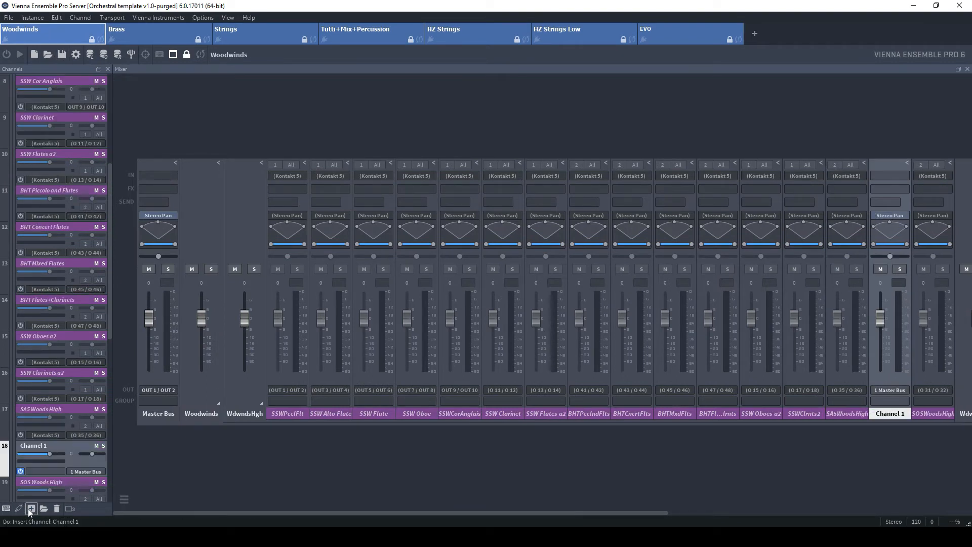
{"action": "right_click", "coordinate": [8, 465]}
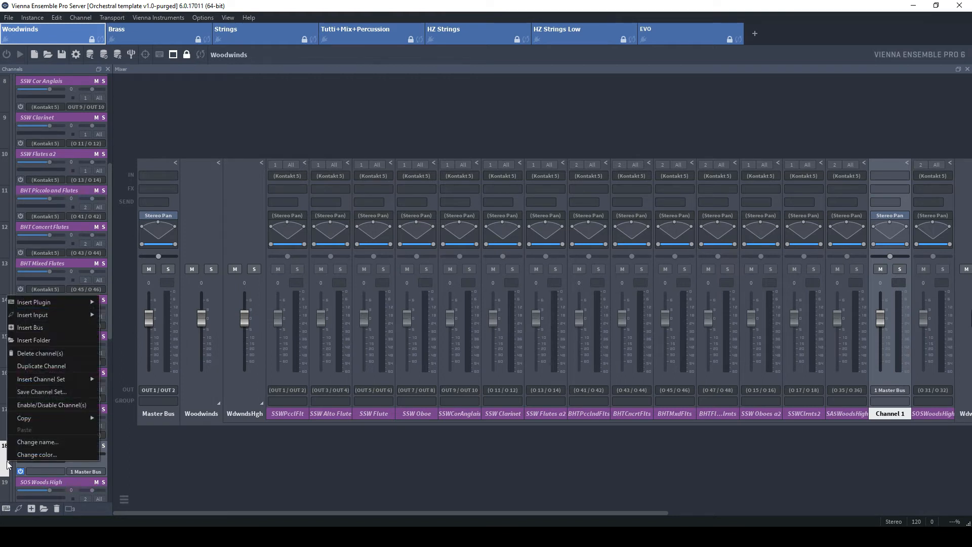
{"action": "left_click", "coordinate": [65, 353]}
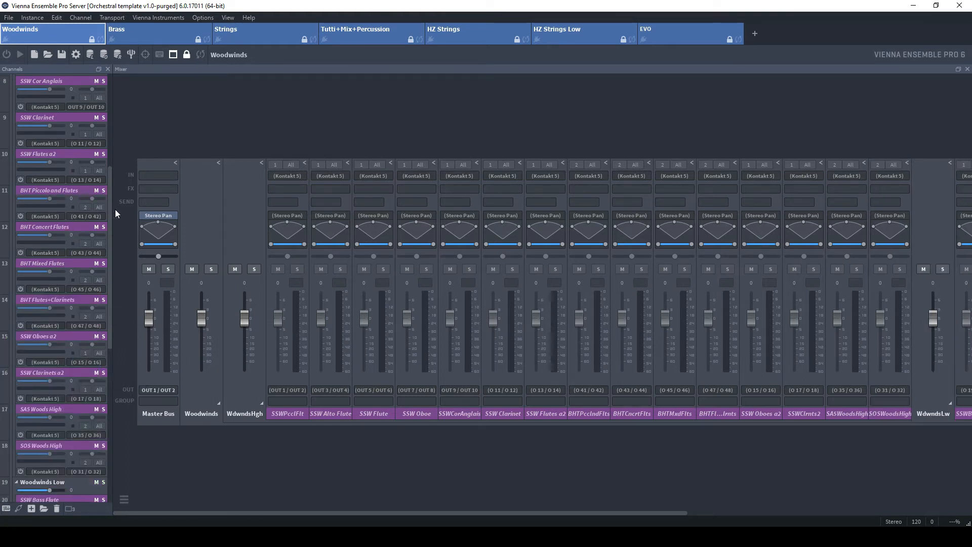
Open the SSW Piccolo Flute channel's Kontakt plugin to review its loaded instruments, then close it
{"action": "left_click_drag", "start_coordinate": [111, 205], "coordinate": [109, 103]}
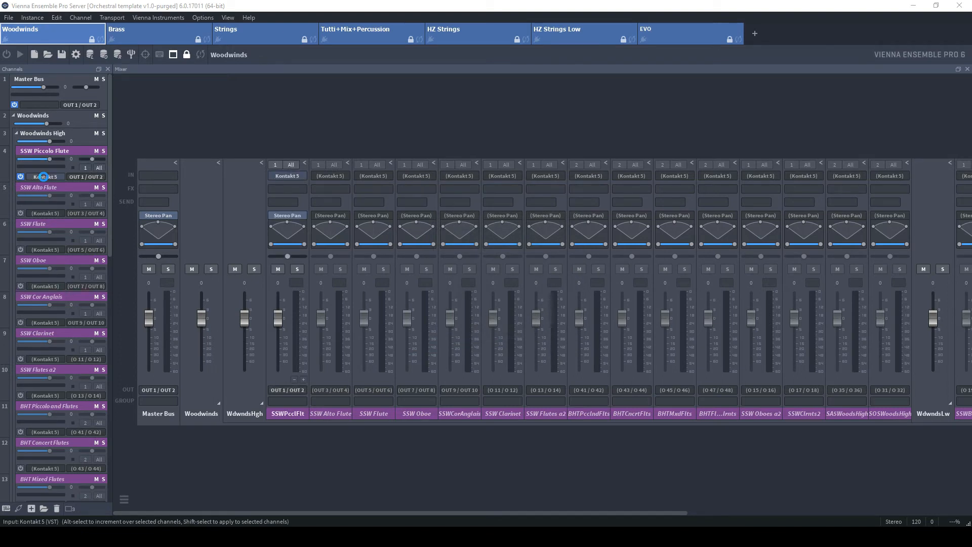
{"action": "mouse_move", "coordinate": [43, 177]}
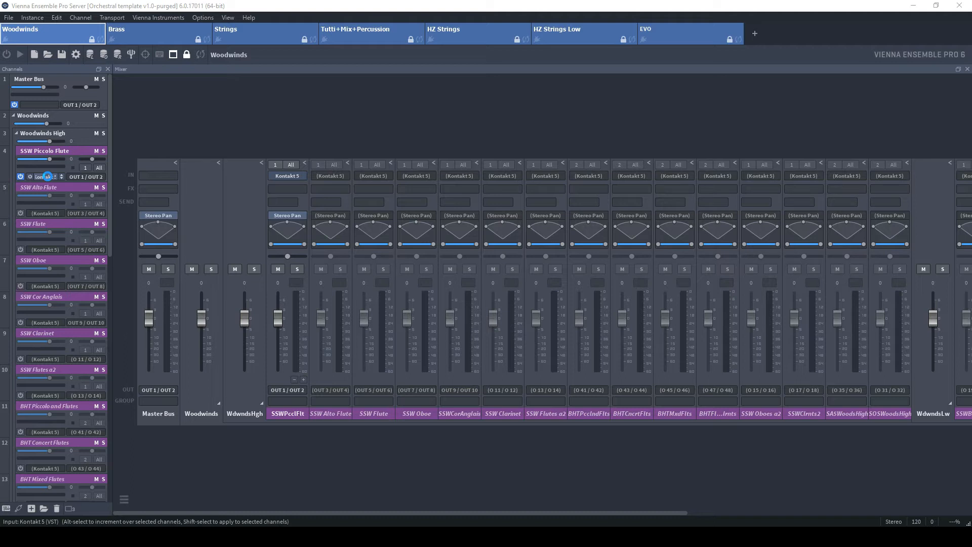
{"action": "left_click", "coordinate": [38, 175]}
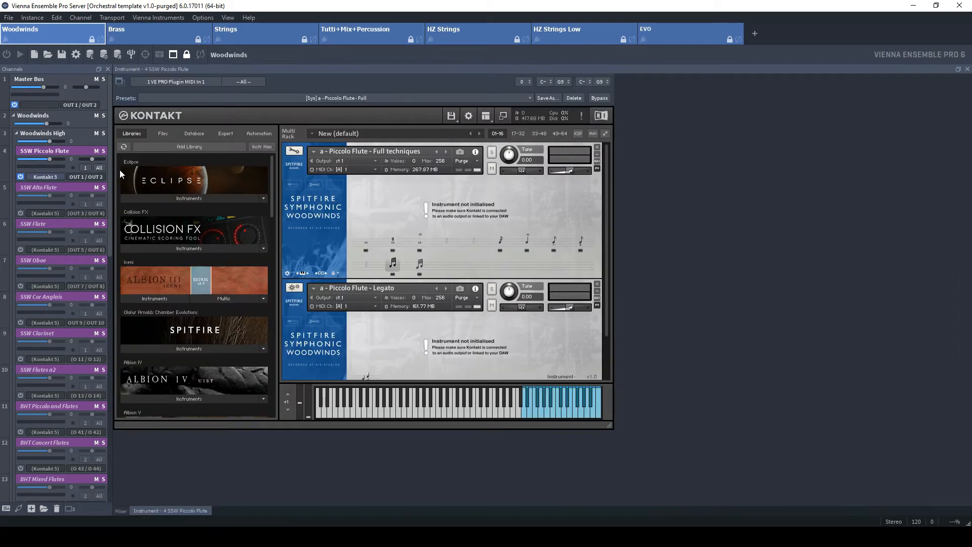
{"action": "left_click_drag", "start_coordinate": [609, 194], "coordinate": [621, 171]}
{"action": "mouse_move", "coordinate": [608, 256]}
{"action": "left_mouse_down"}
{"action": "mouse_move", "coordinate": [609, 277]}
{"action": "mouse_move", "coordinate": [606, 242]}
{"action": "left_mouse_up"}
{"action": "left_click", "coordinate": [46, 177]}
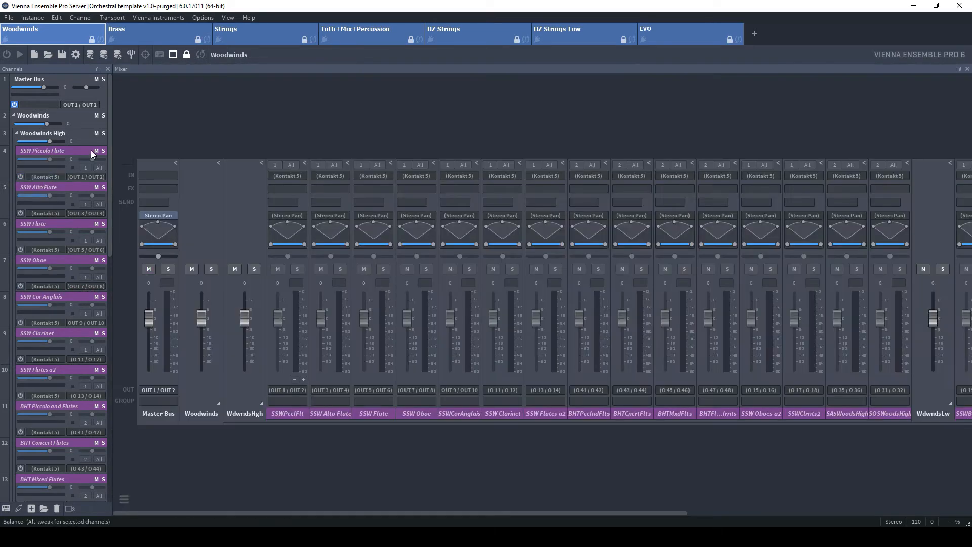
In the Strings instance, open the SCS Violins I channel's Kontakt plugin and scroll through its instrument rack
{"action": "left_click", "coordinate": [257, 33]}
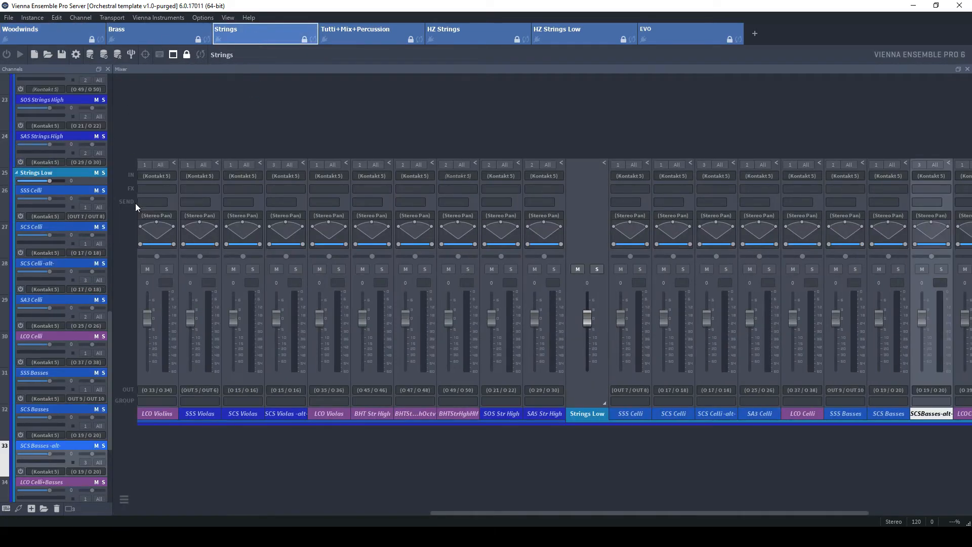
{"action": "scroll", "coordinate": [78, 306], "scroll_direction": "up", "scroll_amount": 6}
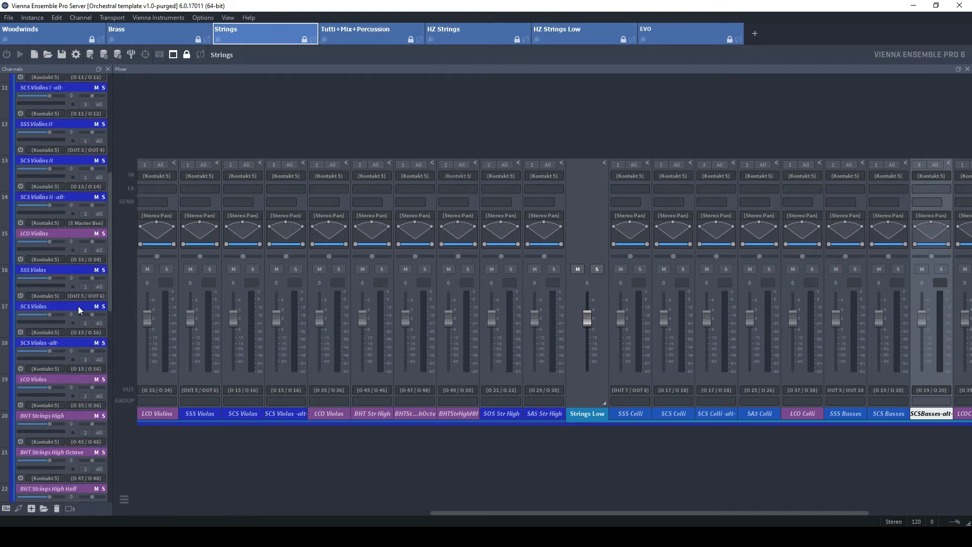
{"action": "scroll", "coordinate": [80, 306], "scroll_direction": "up", "scroll_amount": 3}
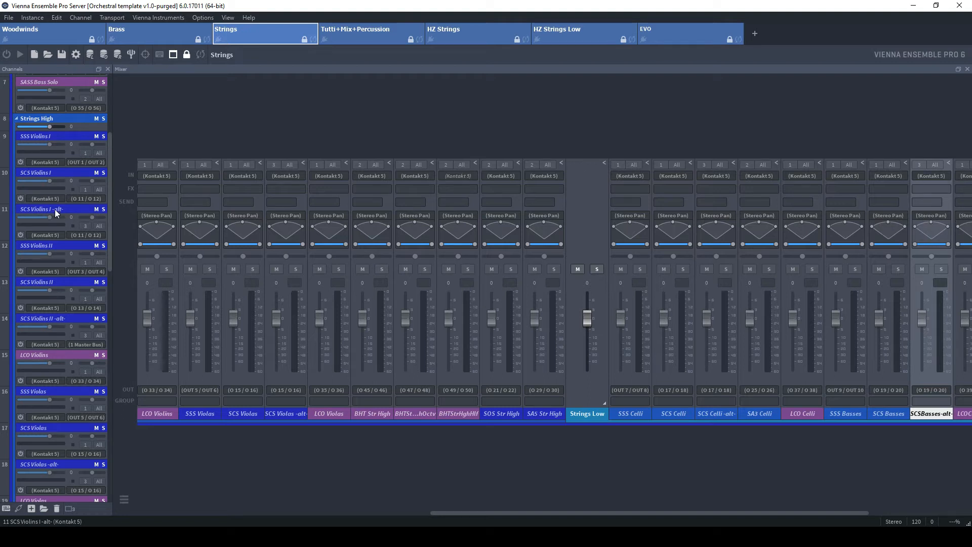
{"action": "left_click", "coordinate": [41, 199]}
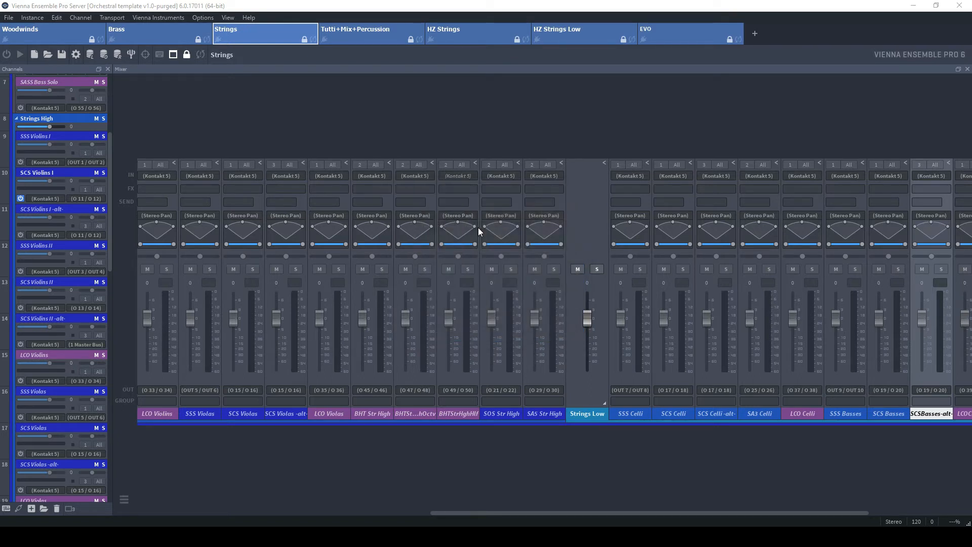
{"action": "left_click", "coordinate": [43, 198]}
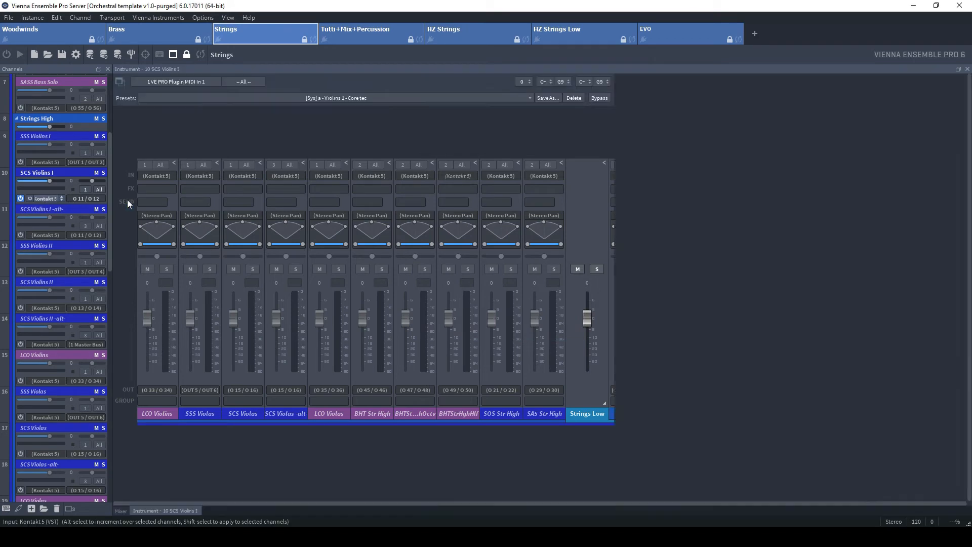
{"action": "left_click_drag", "start_coordinate": [603, 172], "coordinate": [603, 173]}
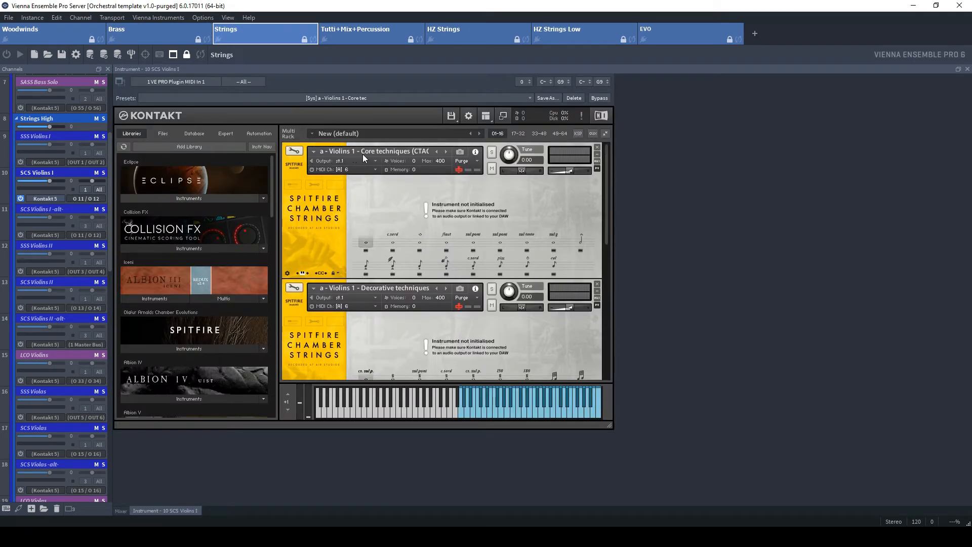
{"action": "left_click_drag", "start_coordinate": [607, 189], "coordinate": [572, 246]}
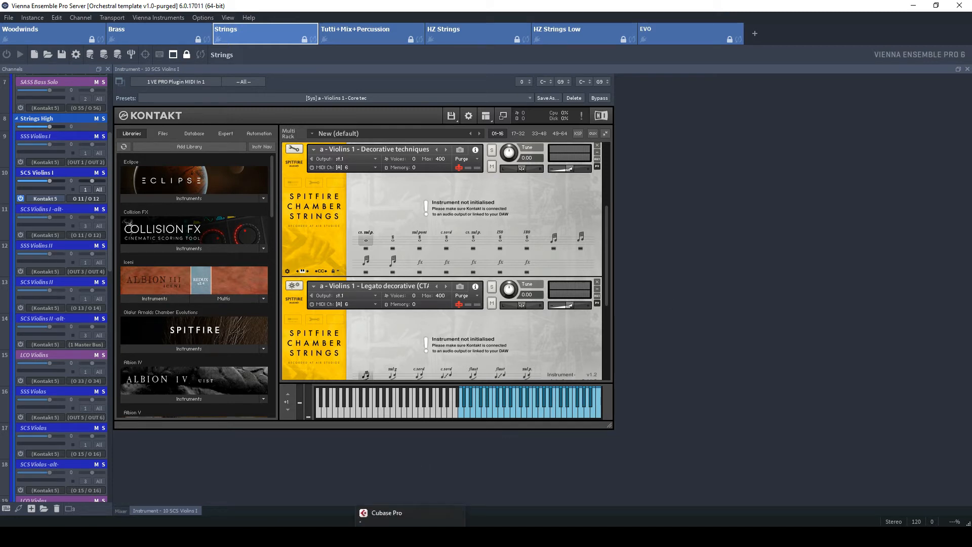
Switch to Cubase and open the project "orchestral template-05"
{"action": "left_click", "coordinate": [411, 537]}
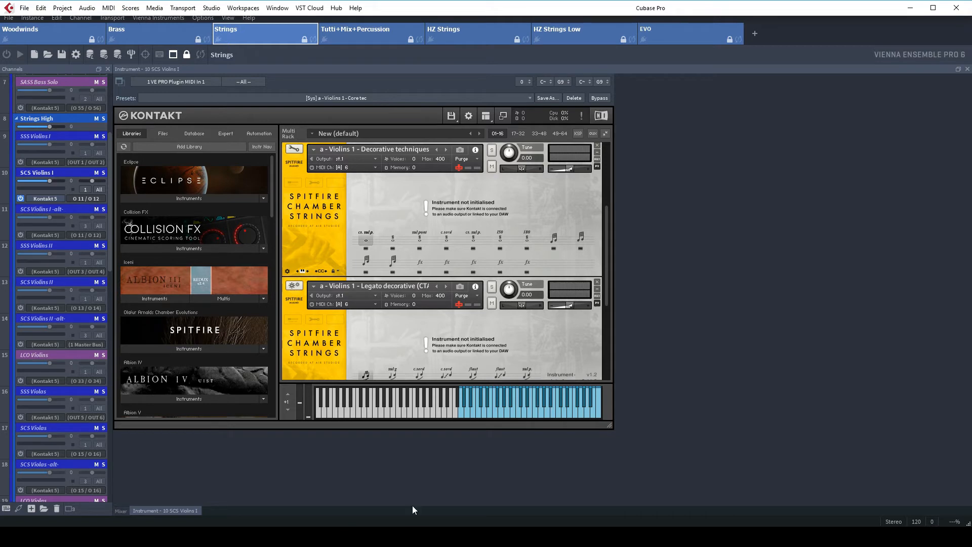
{"action": "left_click", "coordinate": [24, 8]}
{"action": "left_click", "coordinate": [40, 42]}
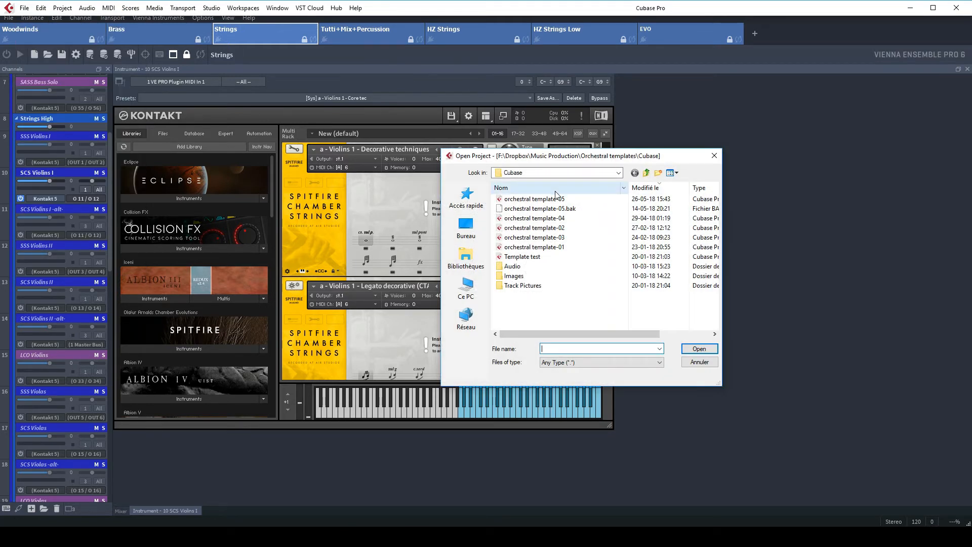
{"action": "left_click", "coordinate": [547, 200]}
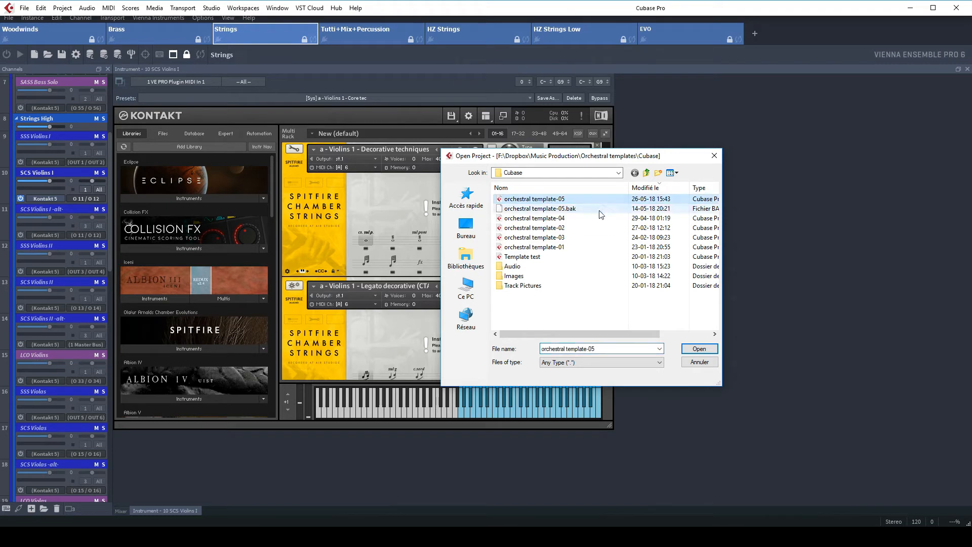
{"action": "left_click", "coordinate": [700, 350]}
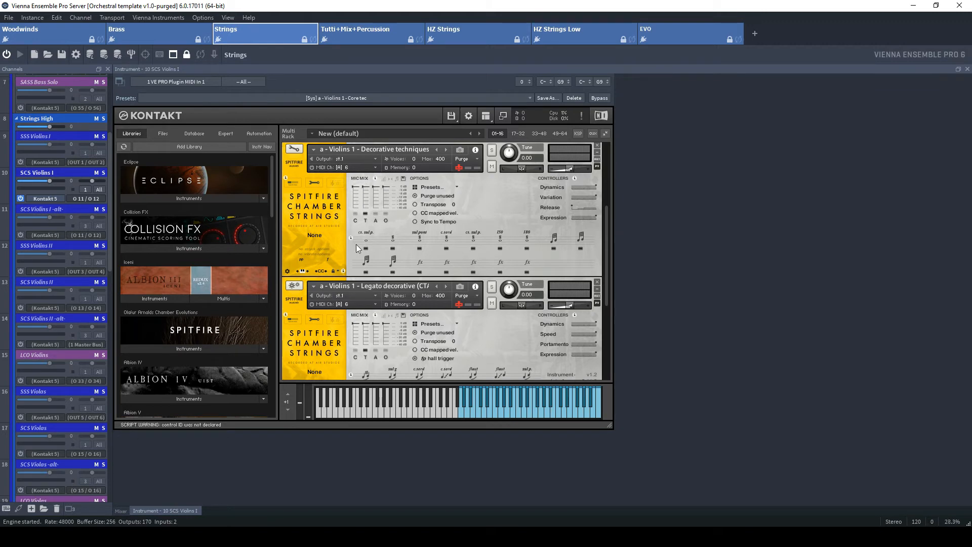
Scroll the Kontakt rack and open the articulation lock options of the Violins 1 Core techniques patch
{"action": "left_click_drag", "start_coordinate": [605, 220], "coordinate": [611, 145]}
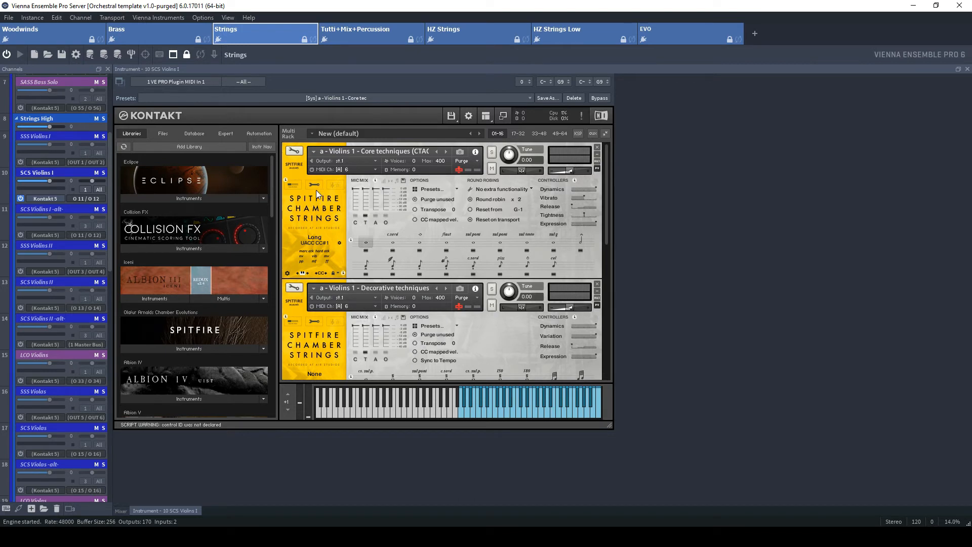
{"action": "left_click", "coordinate": [327, 273]}
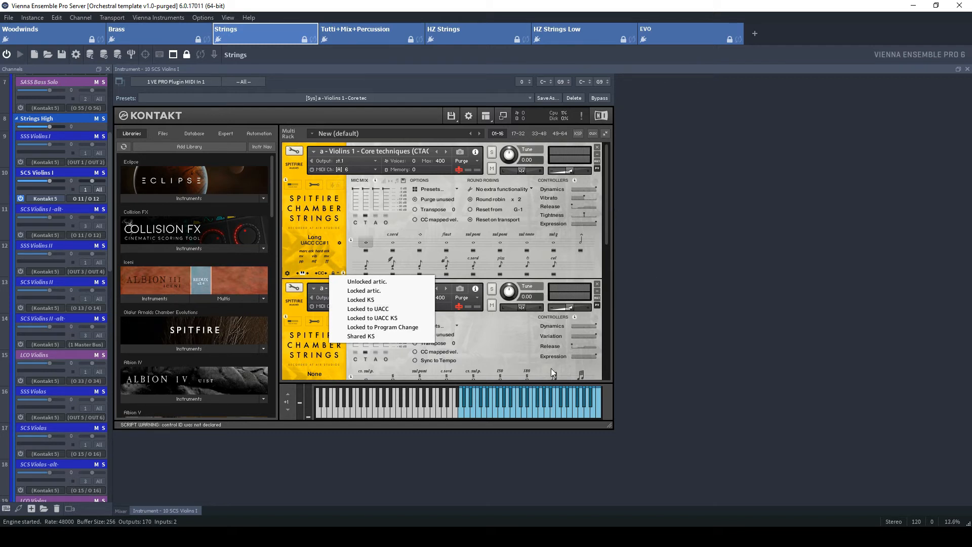
Return to Cubase, collapse the SECTION MIX folder track and show the track Visibility panel
{"action": "key", "text": "alt+Tab"}
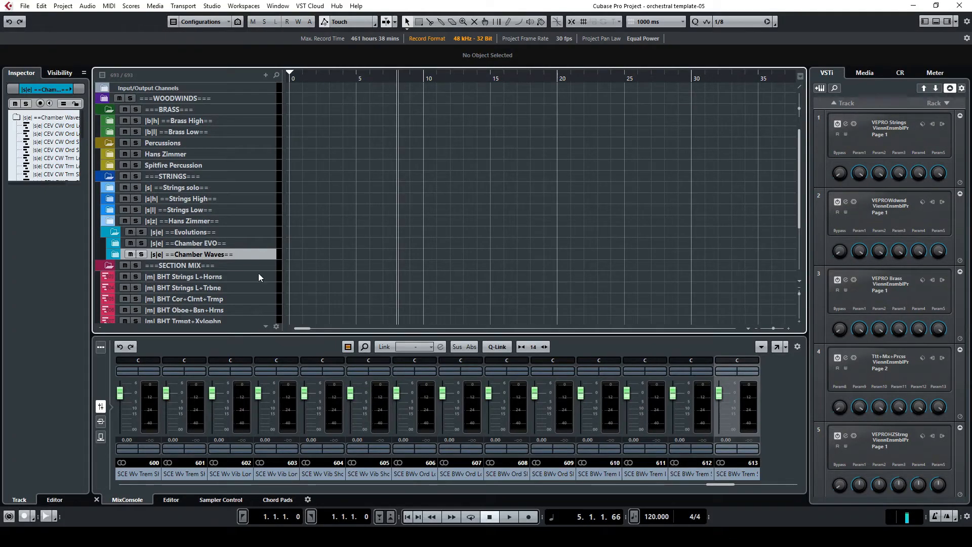
{"action": "left_click", "coordinate": [109, 266]}
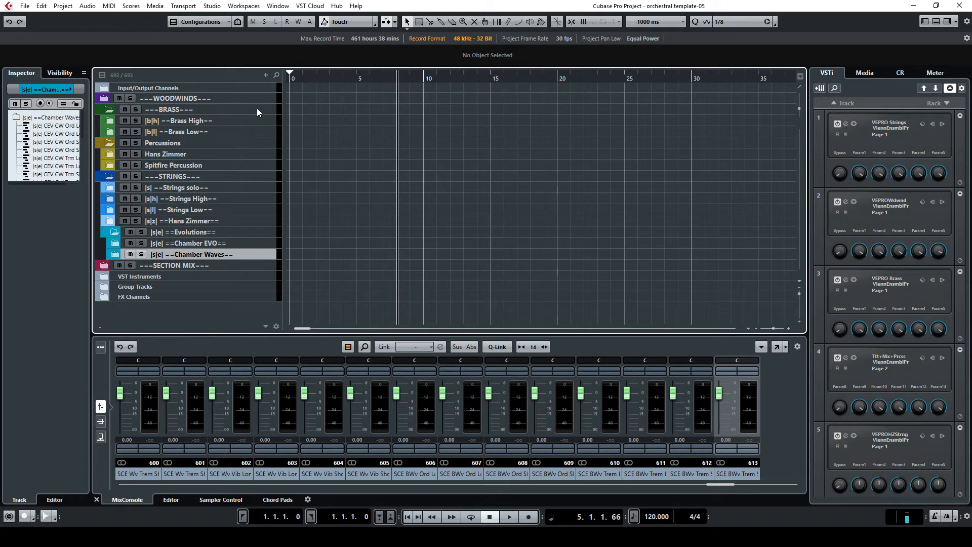
{"action": "left_click", "coordinate": [60, 72]}
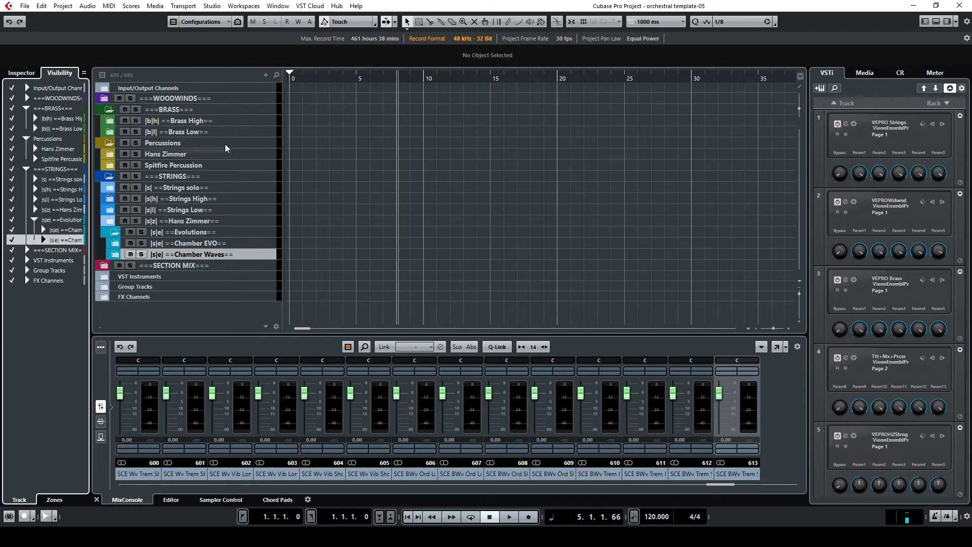
Select the WOODWINDS, BRASS, Percussions, STRINGS and Hans Zimmer folder tracks one after another
{"action": "left_click", "coordinate": [241, 100]}
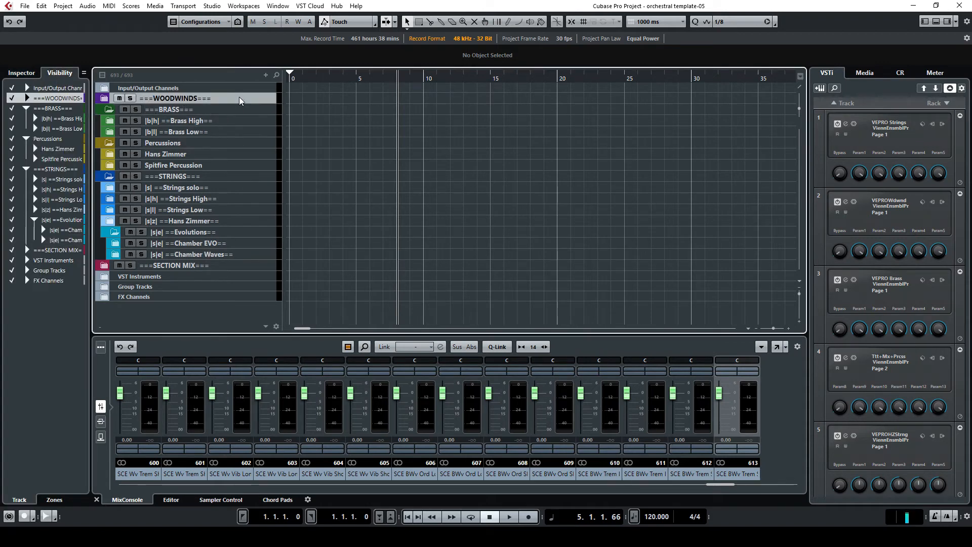
{"action": "left_click", "coordinate": [228, 111]}
{"action": "left_click", "coordinate": [230, 143]}
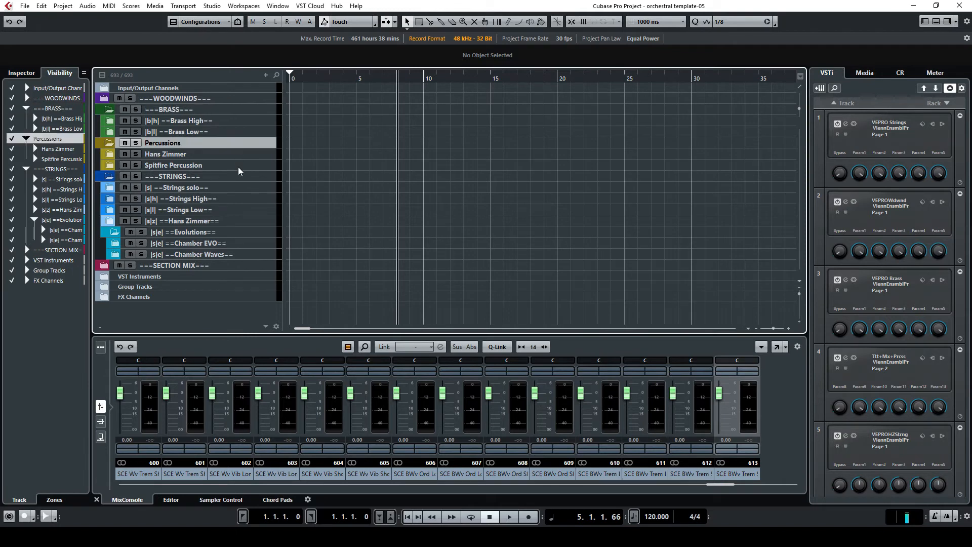
{"action": "left_click", "coordinate": [237, 177]}
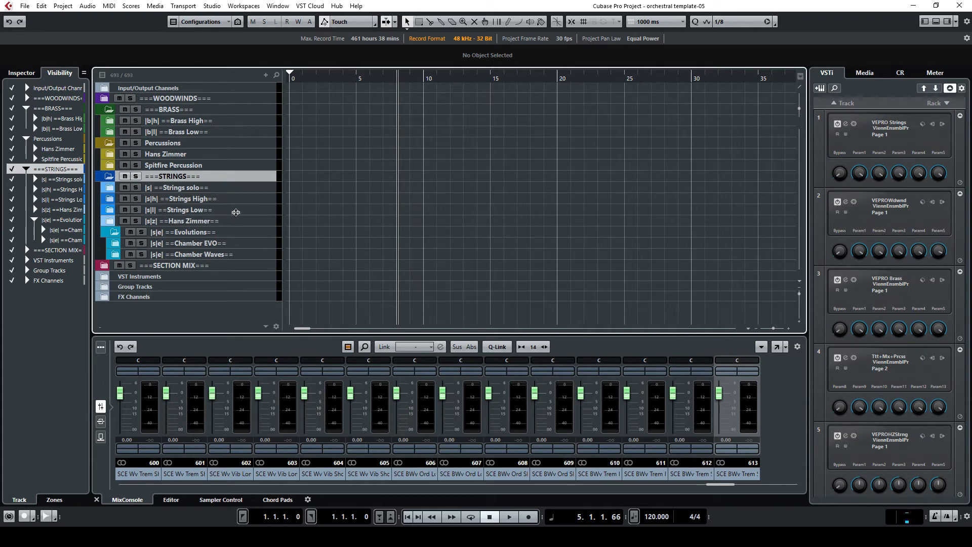
{"action": "left_click", "coordinate": [268, 222]}
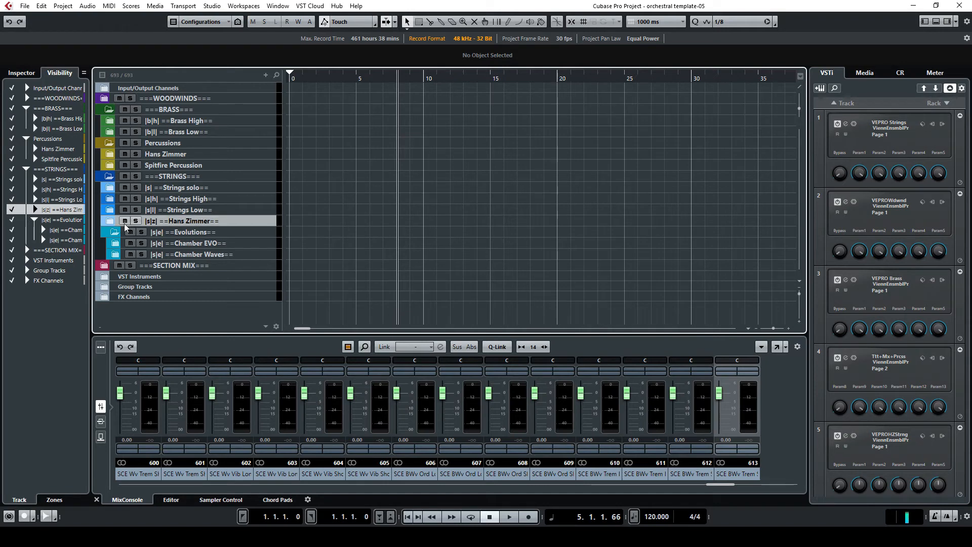
Expand and collapse again the Hans Zimmer folder and its HZS 60 Violins subfolder, selecting the Evolutions folder
{"action": "left_click", "coordinate": [112, 222]}
{"action": "scroll", "coordinate": [134, 220], "scroll_direction": "down", "scroll_amount": 2}
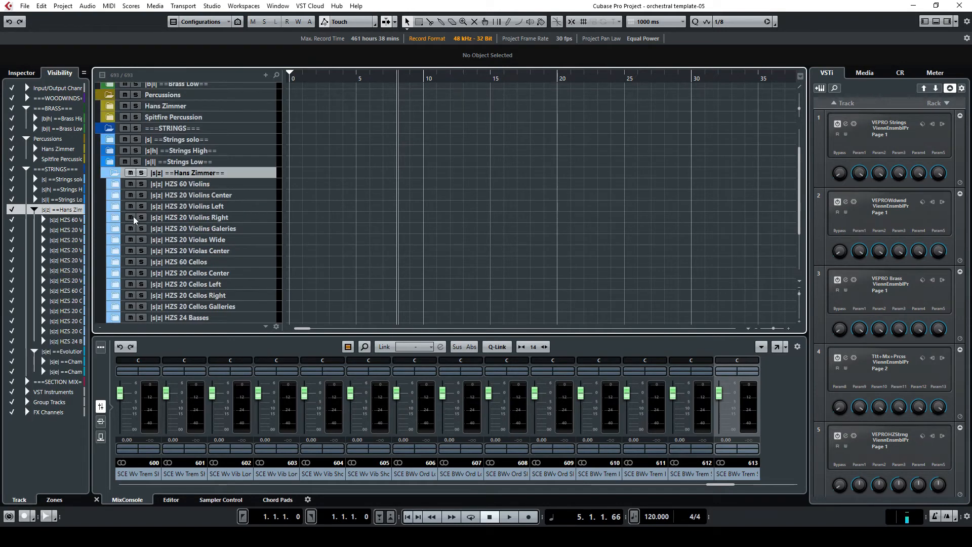
{"action": "left_click", "coordinate": [116, 186]}
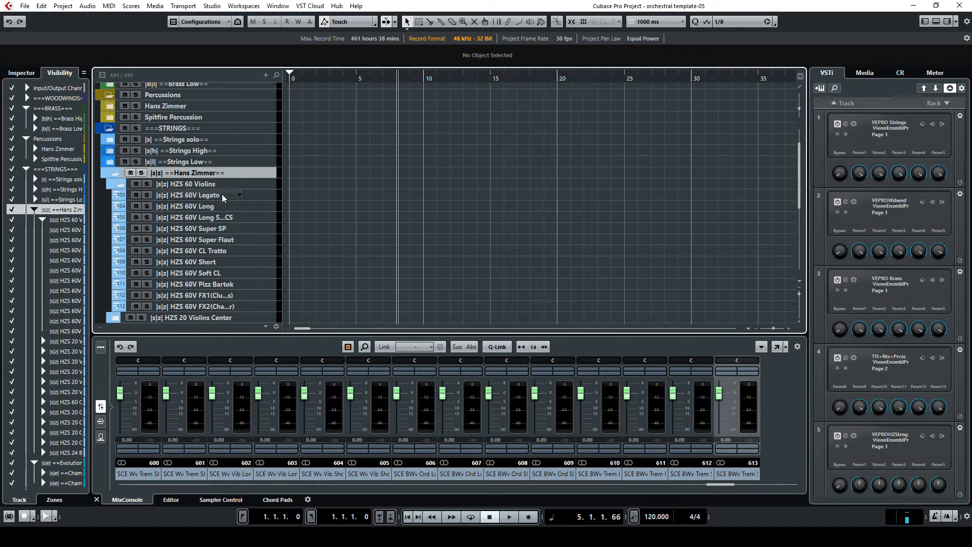
{"action": "left_click", "coordinate": [120, 184]}
{"action": "left_click", "coordinate": [113, 174]}
{"action": "left_click", "coordinate": [254, 232]}
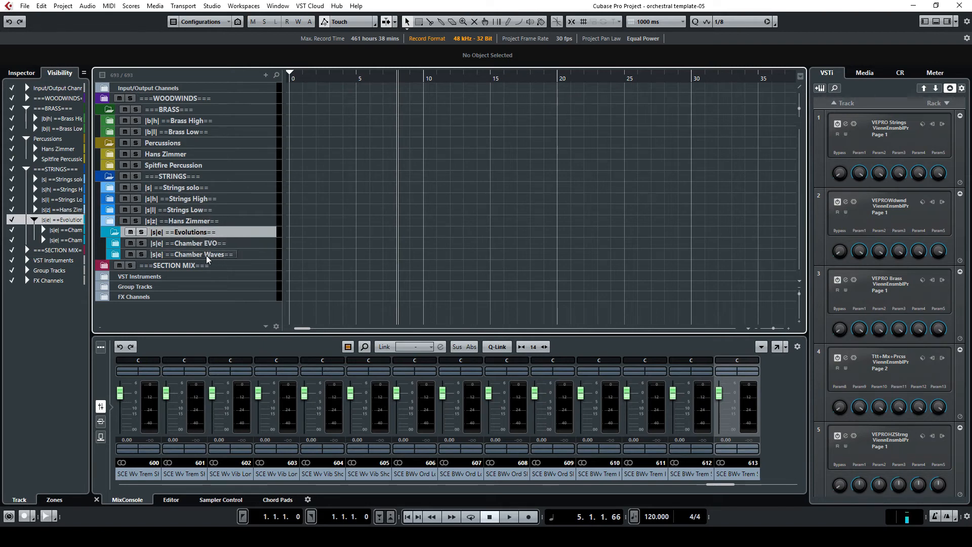
Expand the SECTION MIX and Strings High folders and select the SCS Violins I track
{"action": "left_click", "coordinate": [104, 267]}
{"action": "scroll", "coordinate": [239, 270], "scroll_direction": "down", "scroll_amount": 3}
{"action": "scroll", "coordinate": [239, 270], "scroll_direction": "up", "scroll_amount": 3}
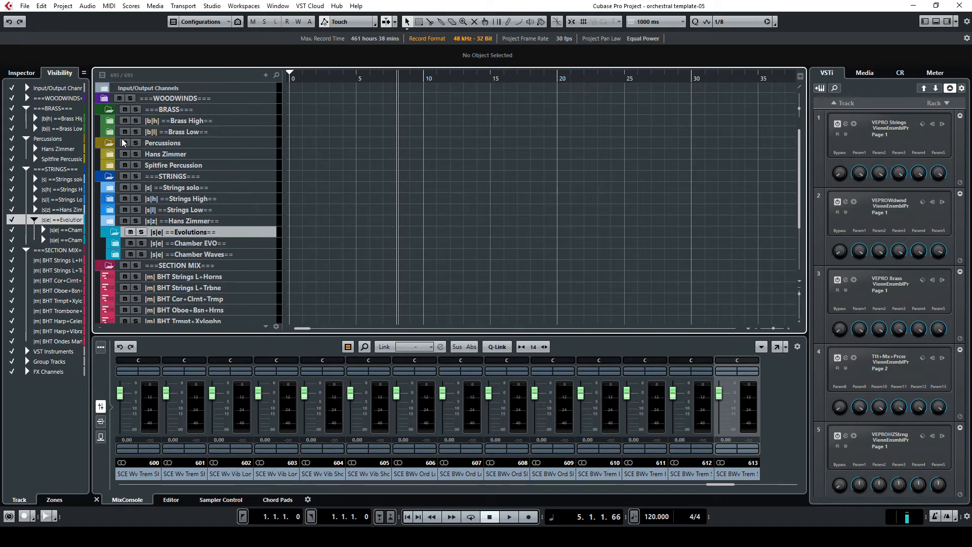
{"action": "left_click", "coordinate": [113, 199]}
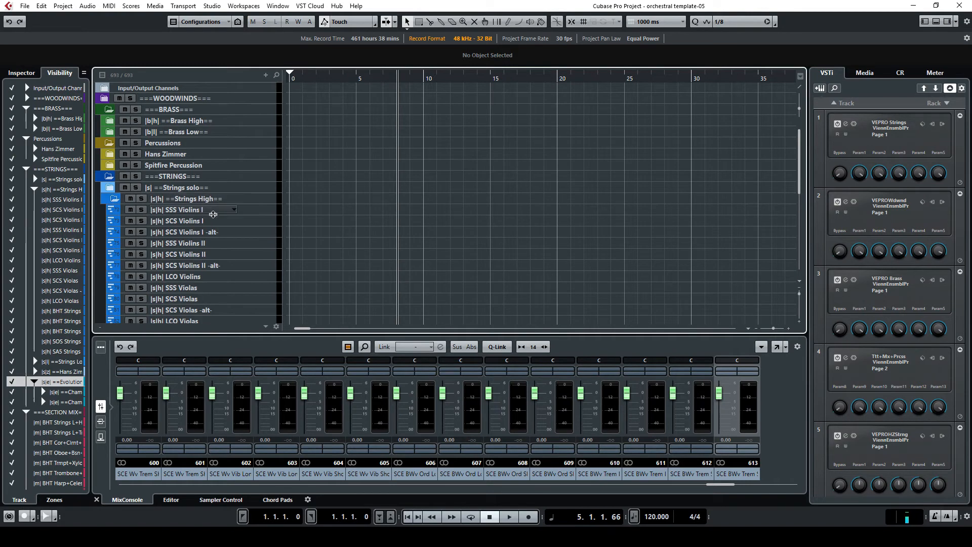
{"action": "left_click", "coordinate": [254, 221]}
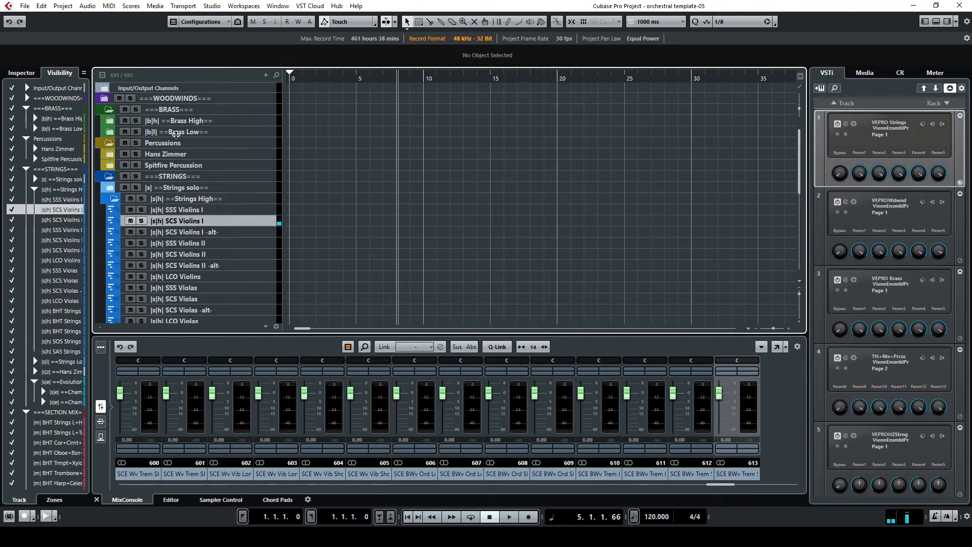
Open the Inspector for SCS Violins I and show its routing section with the VEPRO Strings MIDI output and channel
{"action": "left_click", "coordinate": [23, 73]}
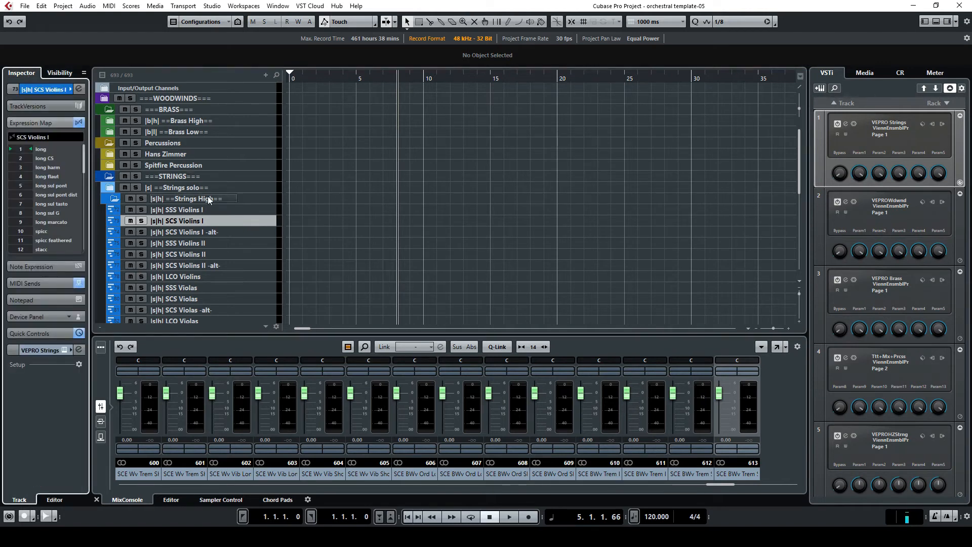
{"action": "left_click", "coordinate": [53, 90]}
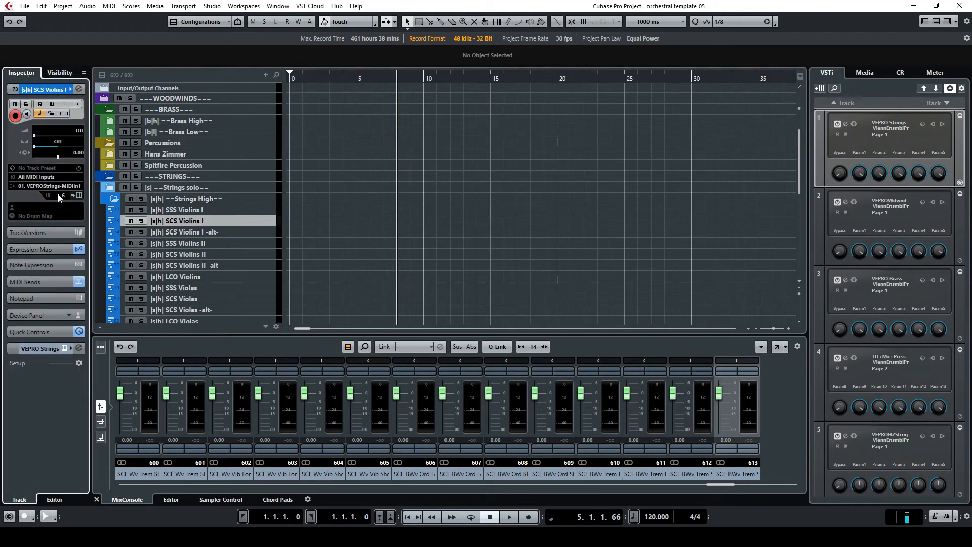
{"action": "left_click", "coordinate": [44, 187]}
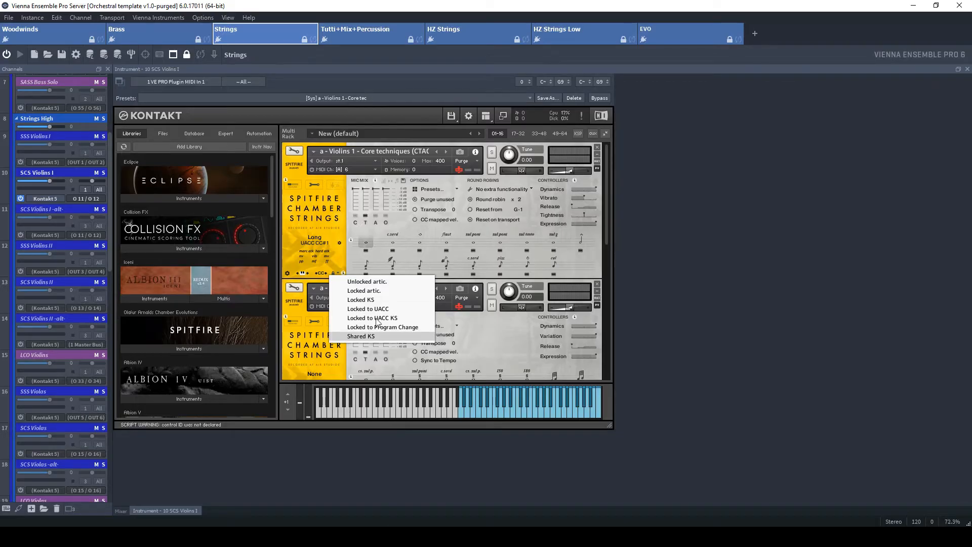
{"action": "left_click", "coordinate": [350, 176]}
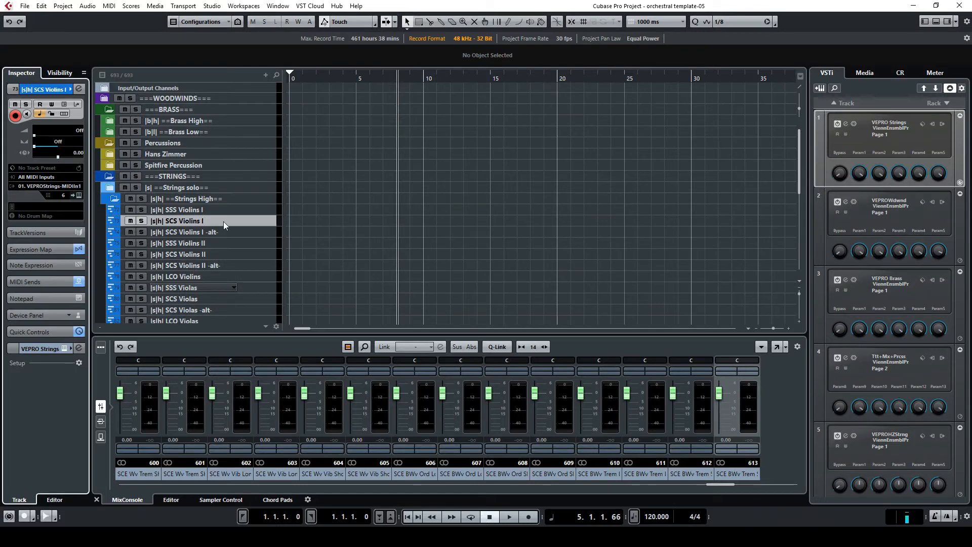
Select the neighbouring violin tracks in turn to compare their MIDI output channels in the Inspector
{"action": "left_click", "coordinate": [259, 231]}
{"action": "left_click", "coordinate": [259, 242]}
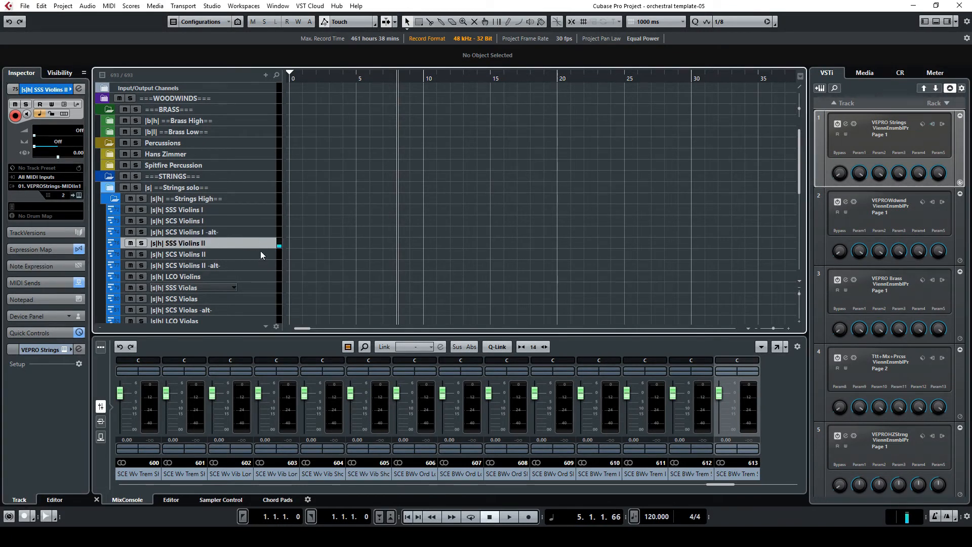
{"action": "left_click", "coordinate": [260, 252]}
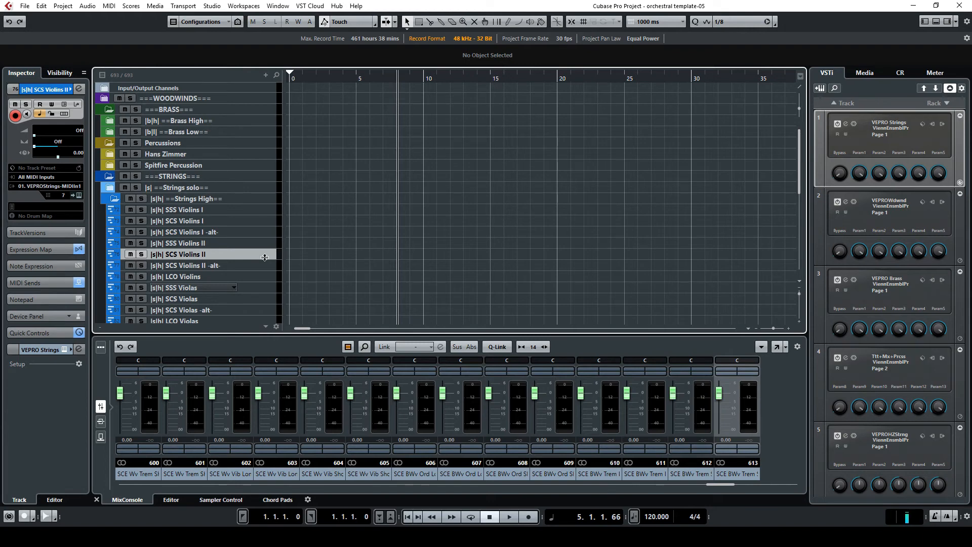
{"action": "left_click", "coordinate": [274, 232]}
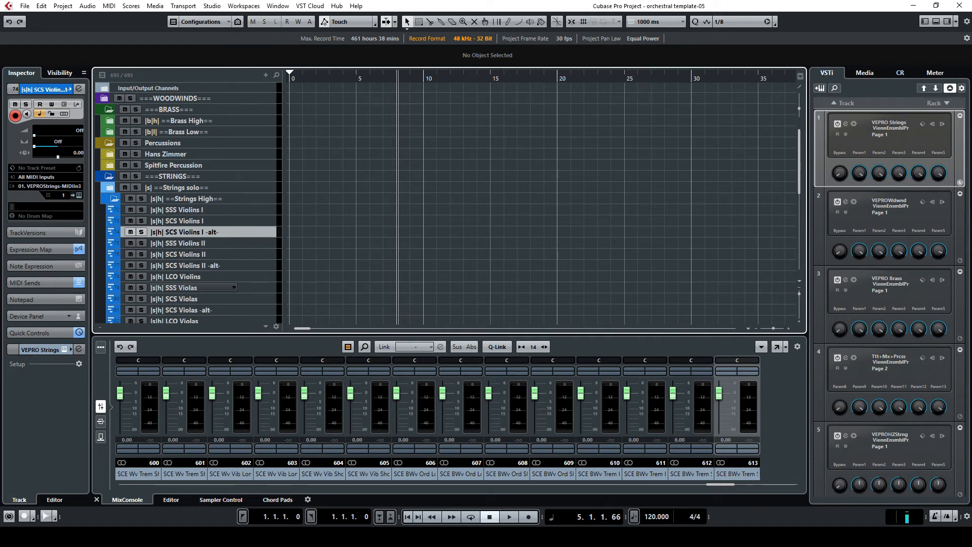
Switch to Lemur Editor and open the Orchestral Template project
{"action": "left_click", "coordinate": [397, 537]}
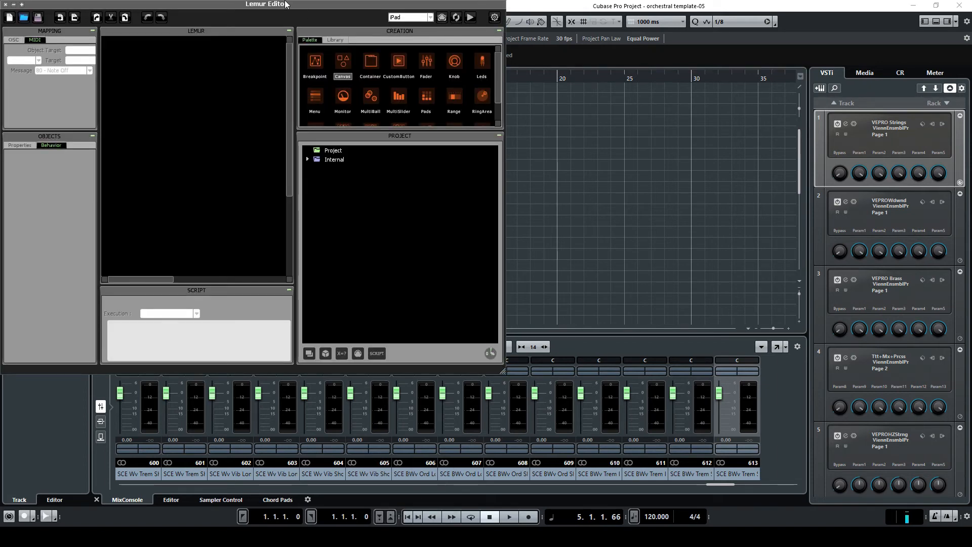
{"action": "left_click_drag", "start_coordinate": [358, 9], "coordinate": [370, 11]}
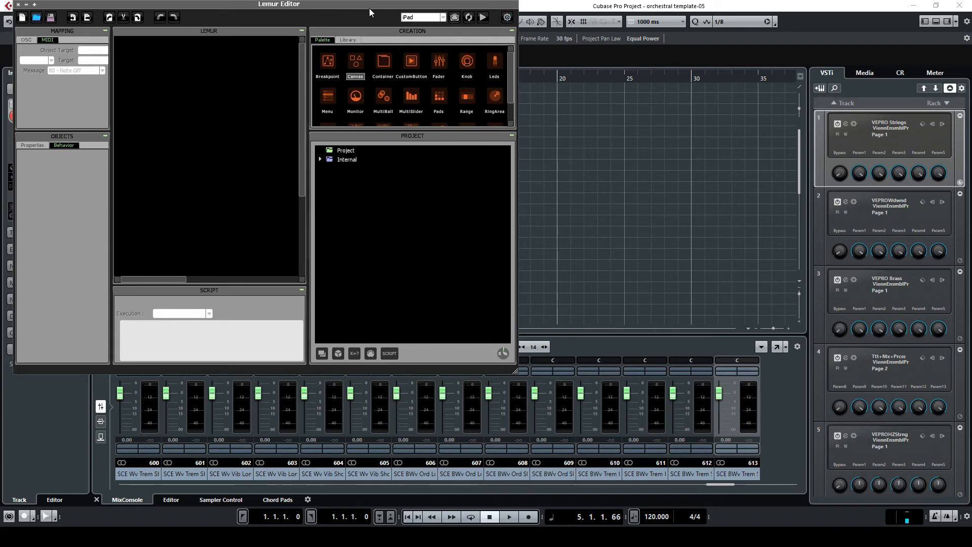
{"action": "left_click", "coordinate": [40, 19]}
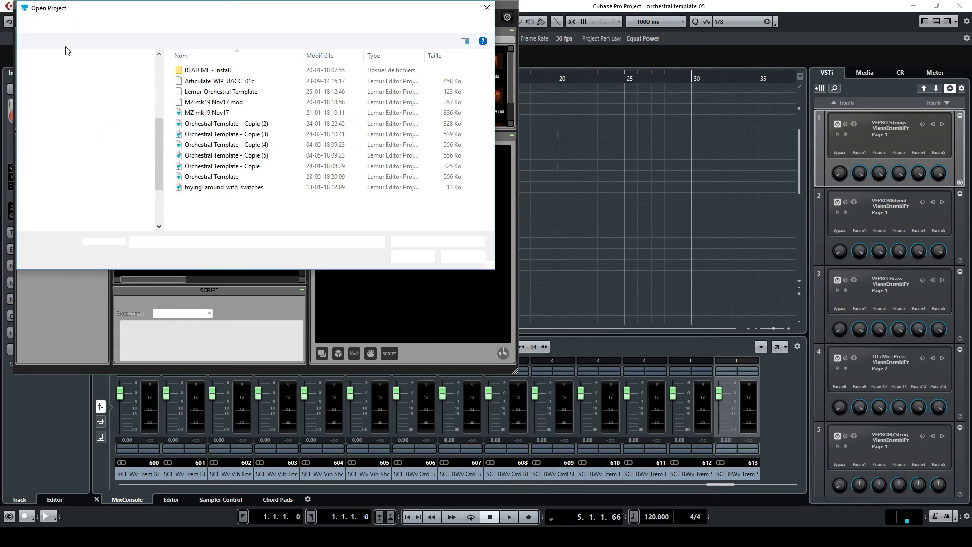
{"action": "left_click", "coordinate": [226, 178]}
{"action": "double_click", "coordinate": [227, 177]}
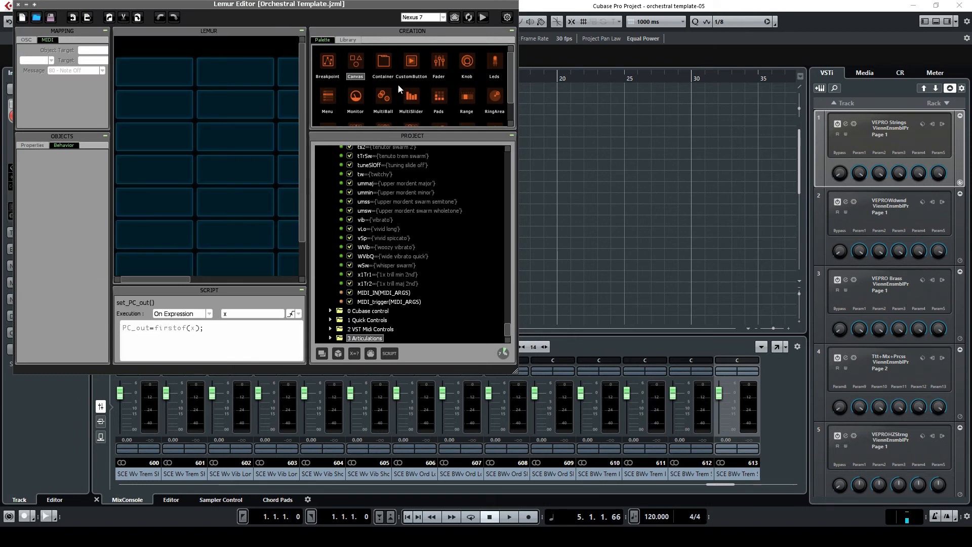
Enlarge the Lemur Editor window and inspect the MIDI mapping of the Cubase control page's toggle button before minimizing it
{"action": "left_click_drag", "start_coordinate": [348, 12], "coordinate": [672, 47]}
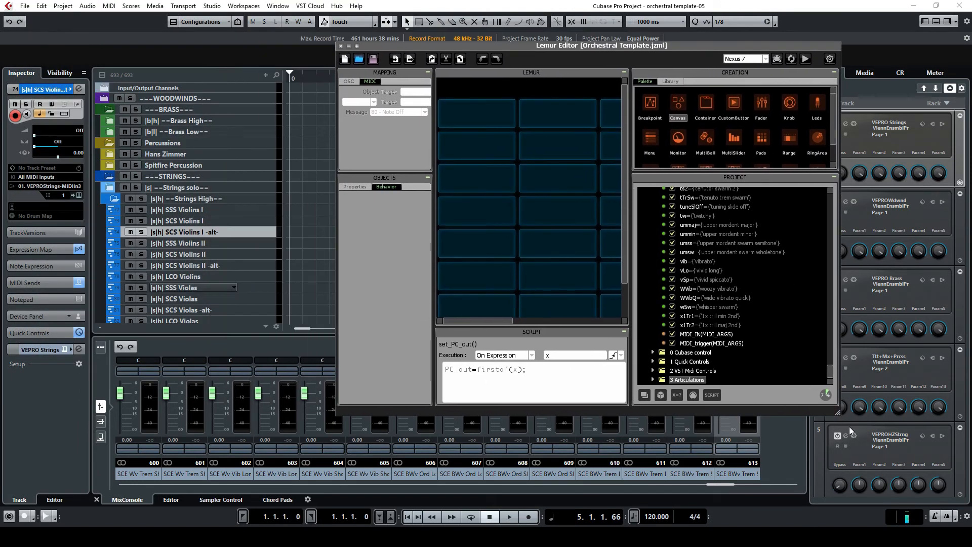
{"action": "left_click_drag", "start_coordinate": [839, 413], "coordinate": [955, 479]}
{"action": "left_click_drag", "start_coordinate": [547, 286], "coordinate": [339, 285]}
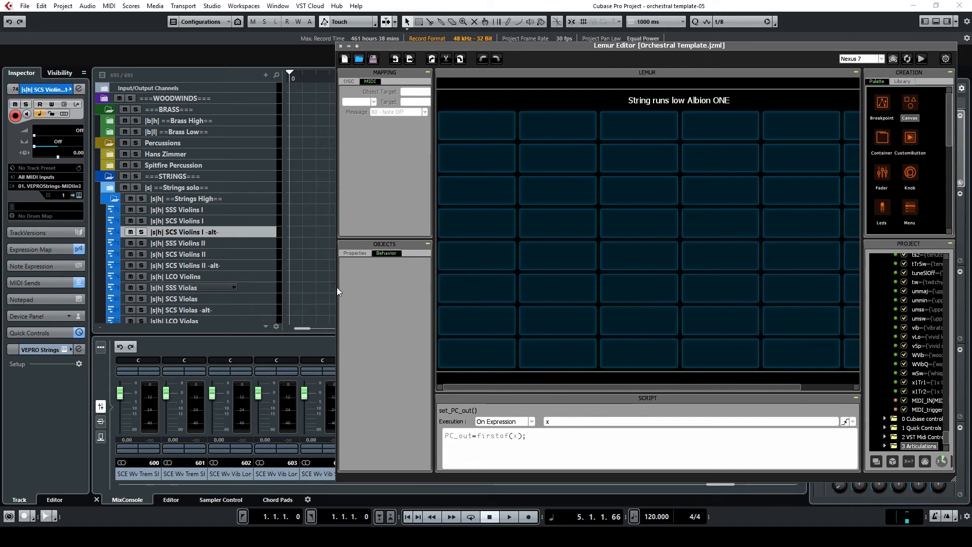
{"action": "left_click_drag", "start_coordinate": [530, 44], "coordinate": [374, 30]}
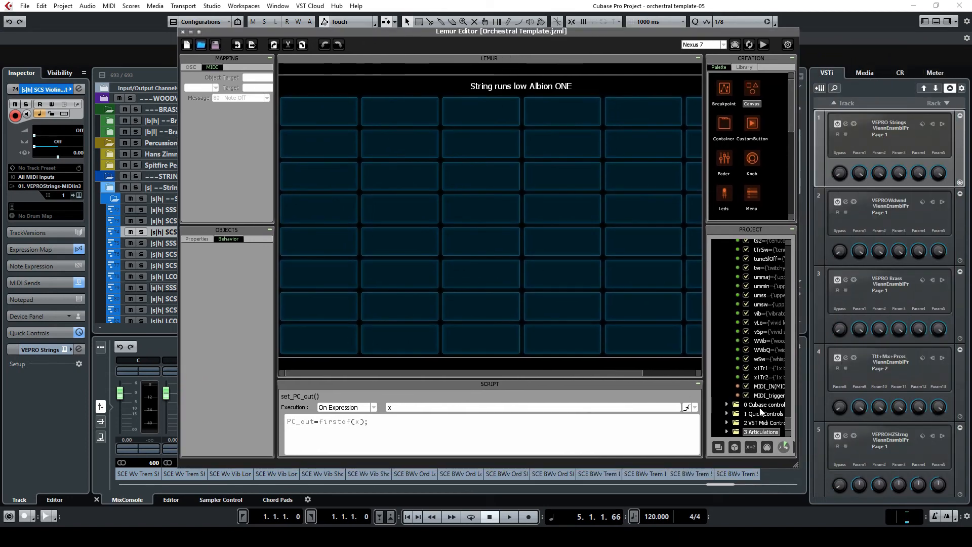
{"action": "left_click", "coordinate": [761, 406]}
{"action": "left_click", "coordinate": [361, 271]}
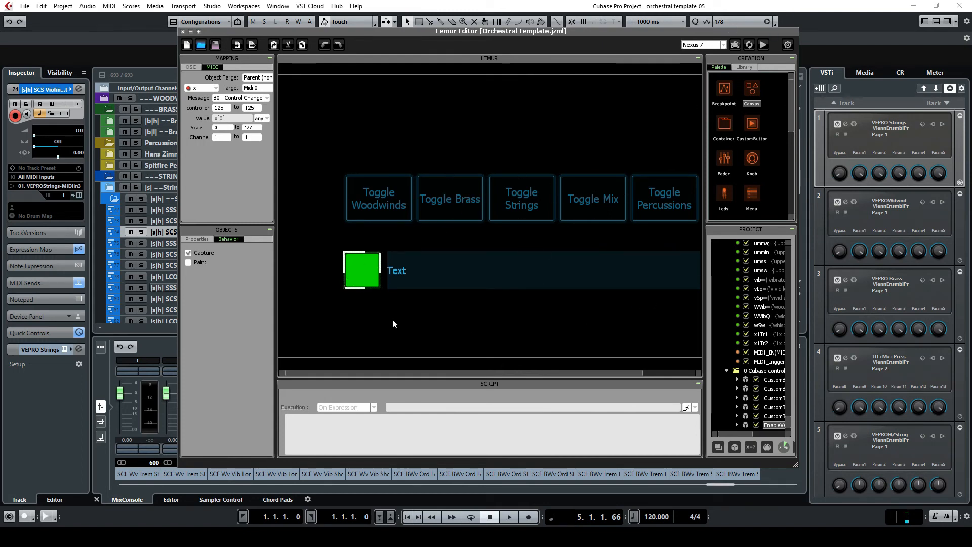
{"action": "left_click", "coordinate": [357, 266]}
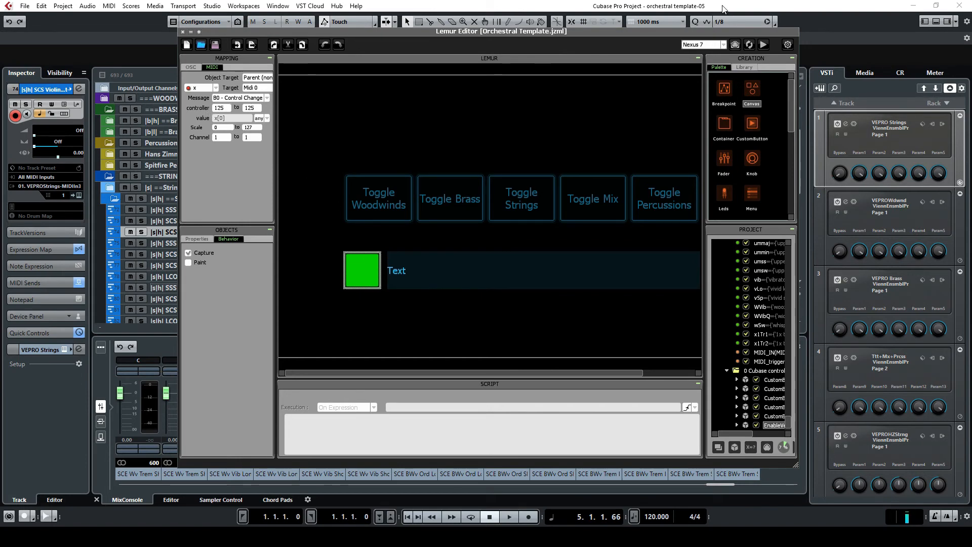
{"action": "left_click", "coordinate": [791, 6]}
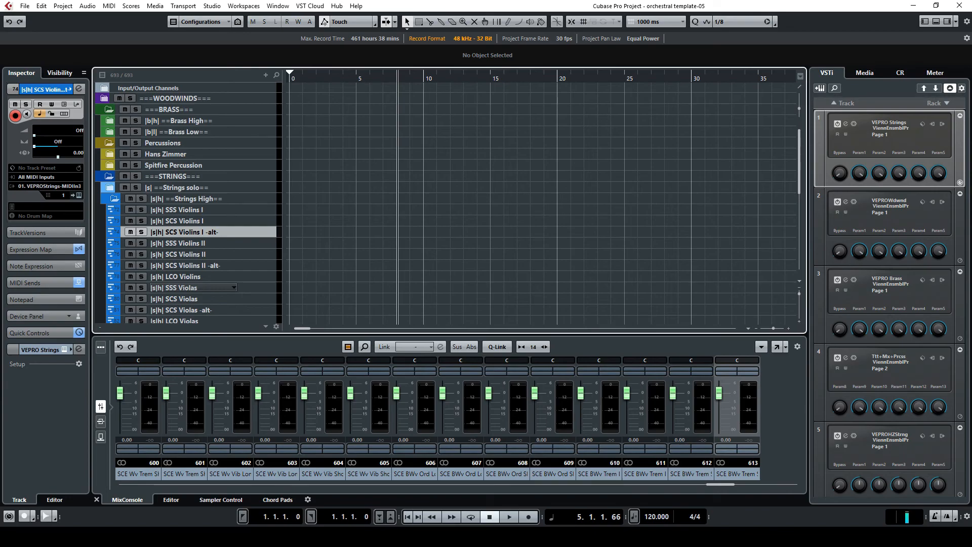
Switch to Vienna Ensemble Pro Server and open the Automation Mapping window for the Strings instance
{"action": "left_click", "coordinate": [385, 537]}
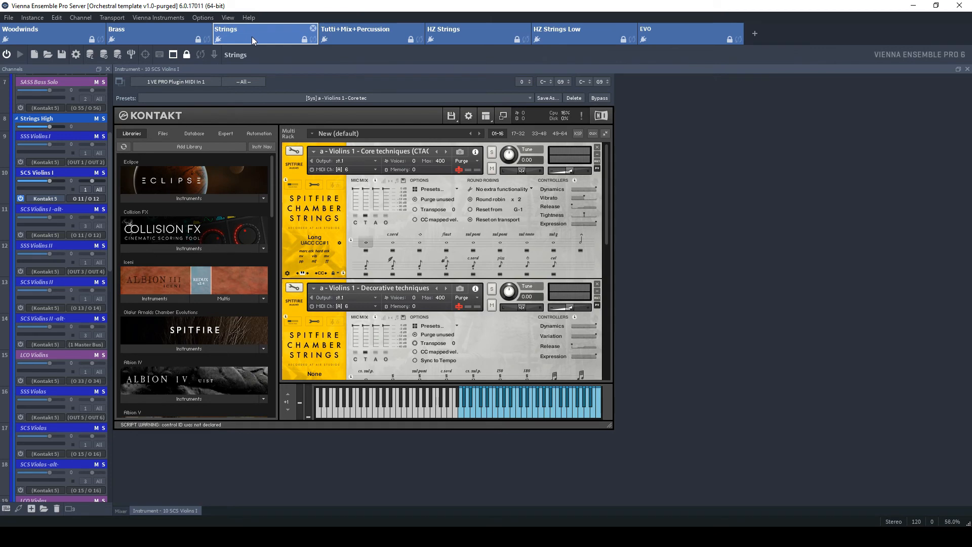
{"action": "left_click", "coordinate": [227, 18]}
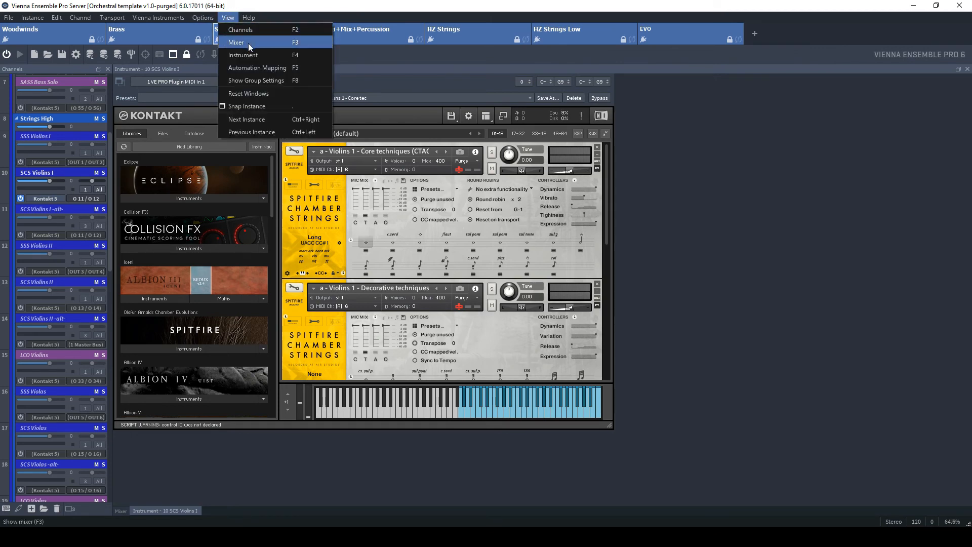
{"action": "left_click", "coordinate": [253, 68]}
{"action": "left_click_drag", "start_coordinate": [272, 16], "coordinate": [788, 30]}
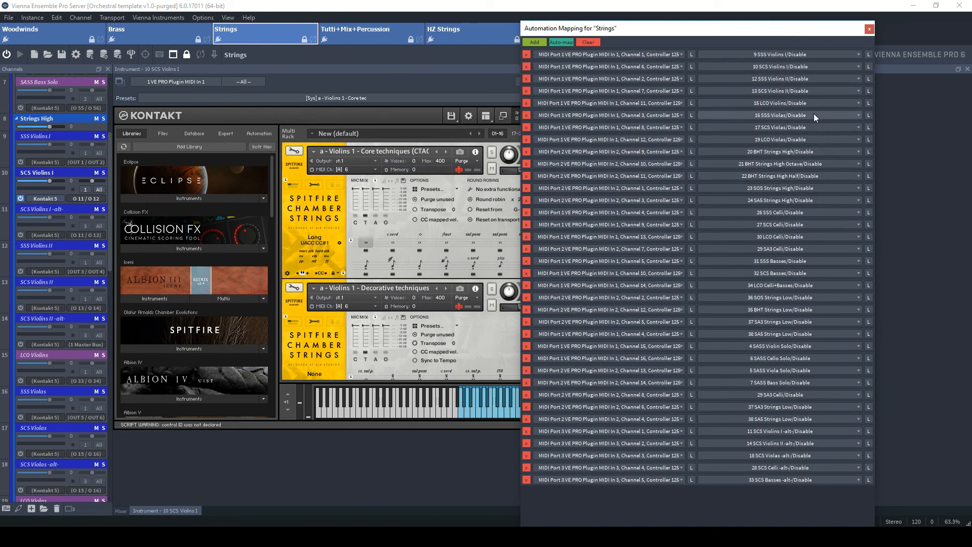
Set the SCS Violins I mapping source to VE PRO Plugin MIDI In 1, Channel 6, Controller 125
{"action": "left_click", "coordinate": [678, 66]}
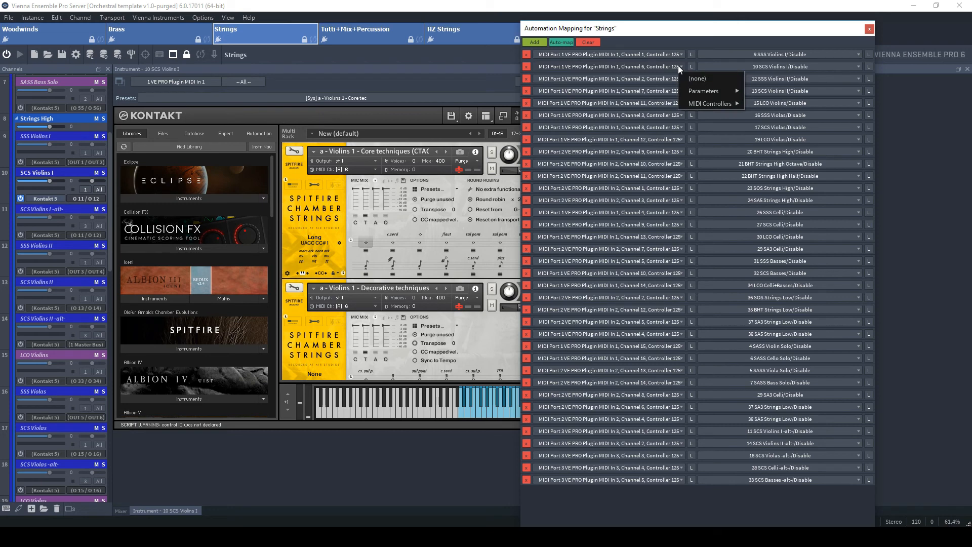
{"action": "mouse_move", "coordinate": [704, 103]}
{"action": "mouse_move", "coordinate": [785, 104]}
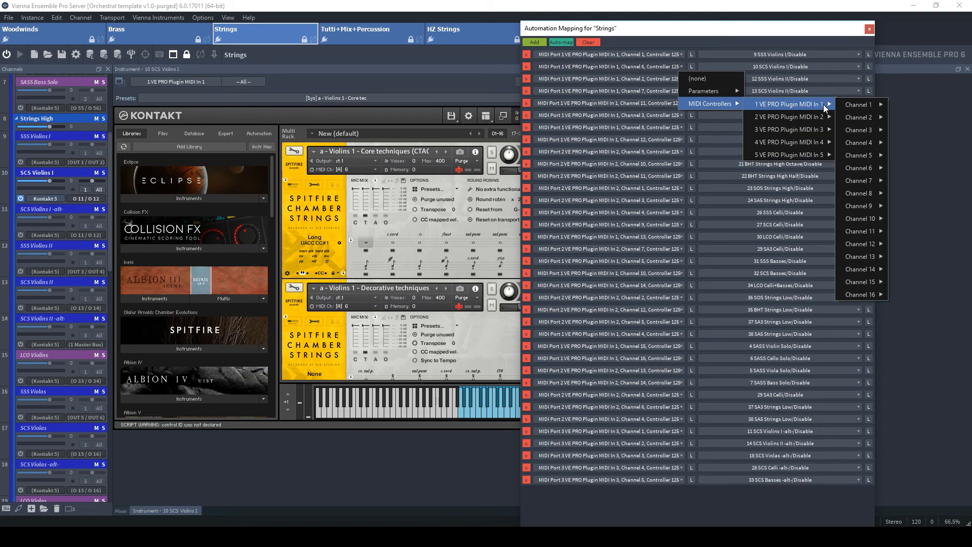
{"action": "mouse_move", "coordinate": [854, 105]}
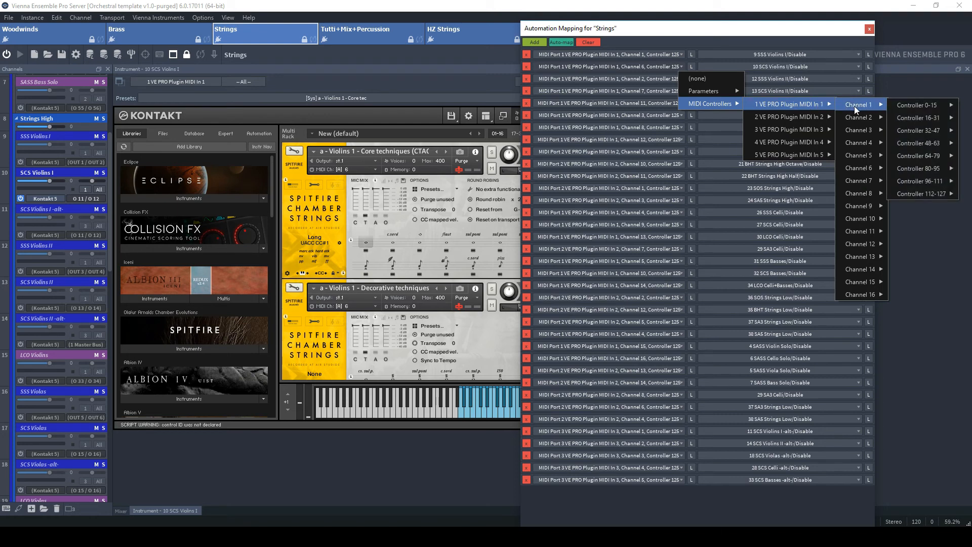
{"action": "mouse_move", "coordinate": [873, 177]}
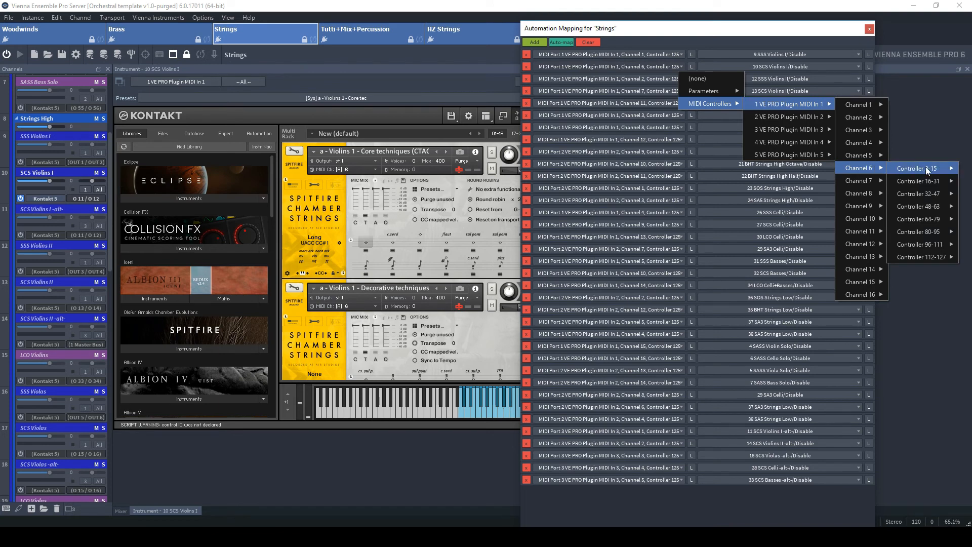
{"action": "mouse_move", "coordinate": [934, 258]}
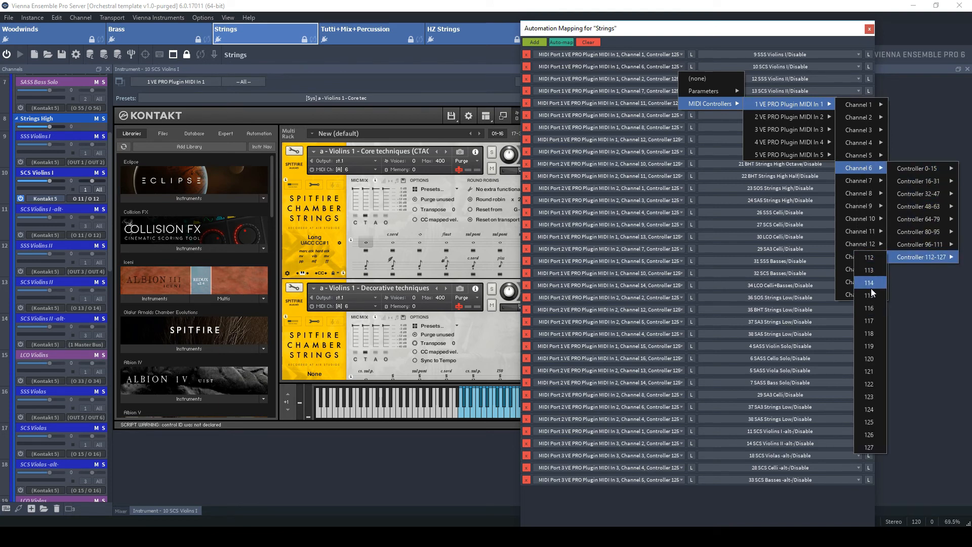
{"action": "left_click", "coordinate": [871, 421]}
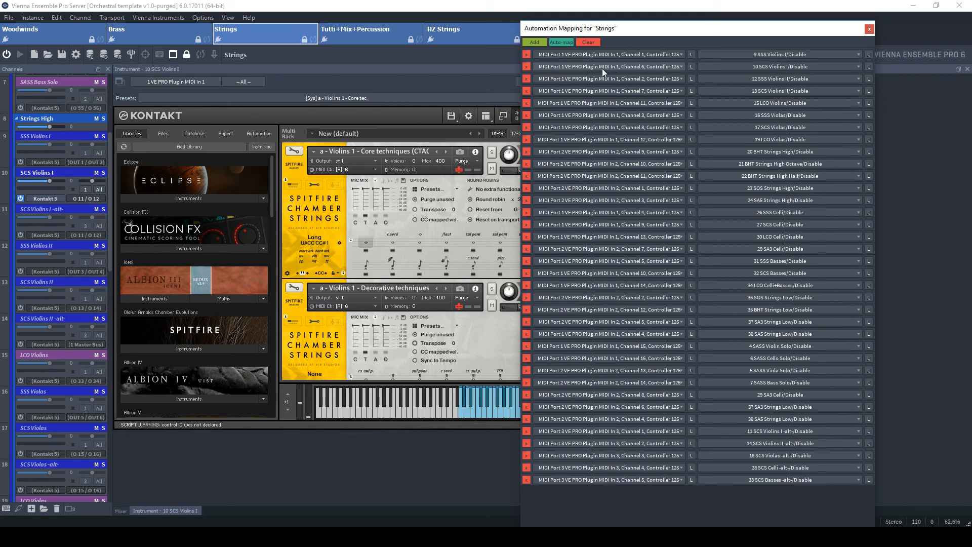
Browse the target options for that row down to 10 SCS Violins I Disable, then close the Automation Mapping window
{"action": "left_click", "coordinate": [855, 66]}
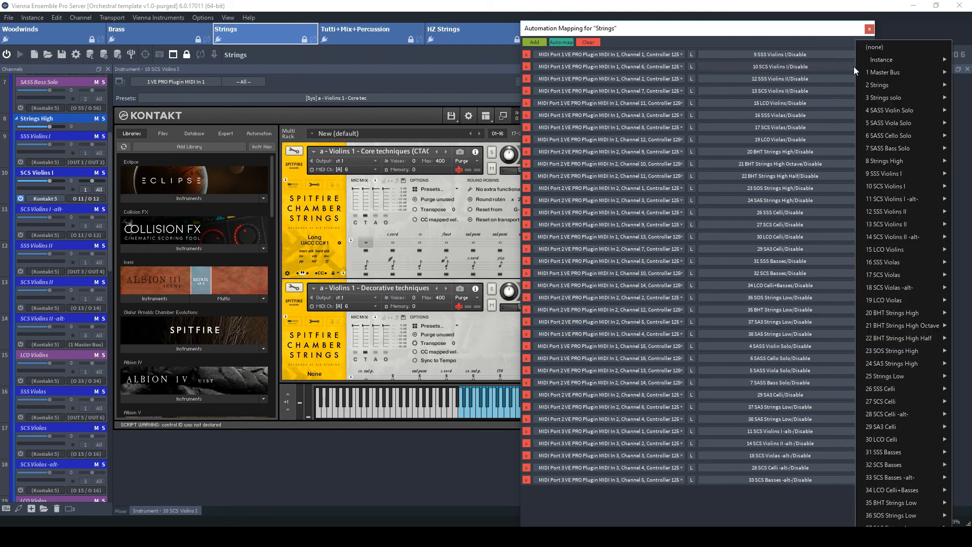
{"action": "mouse_move", "coordinate": [875, 81]}
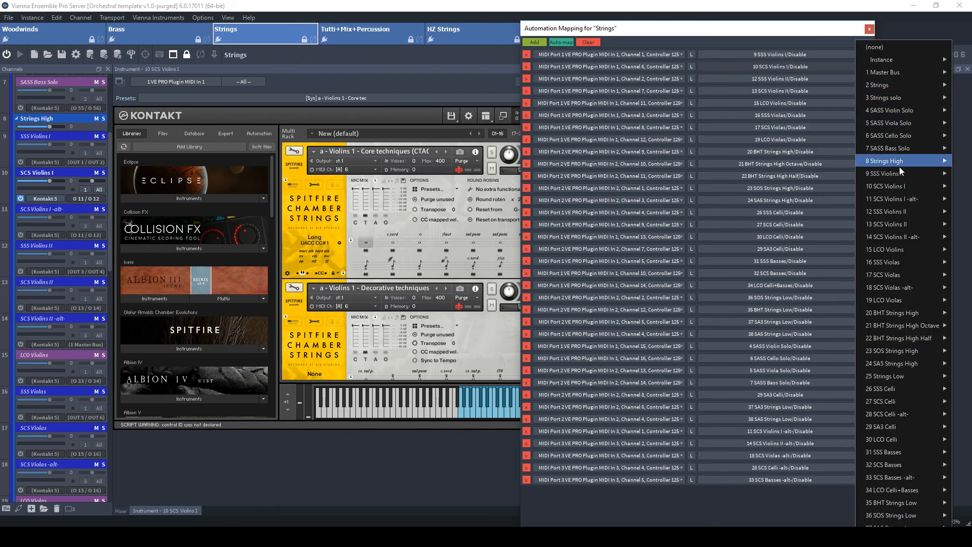
{"action": "mouse_move", "coordinate": [900, 186]}
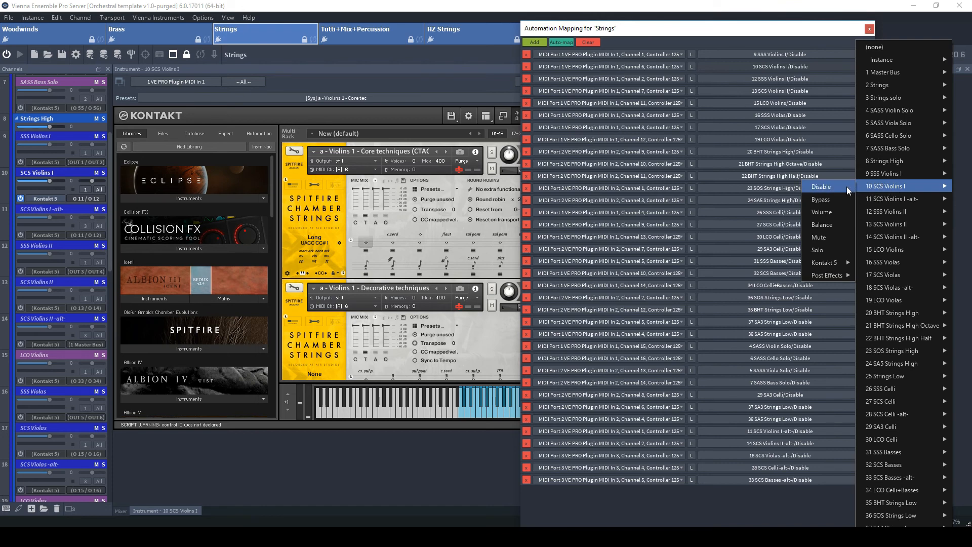
{"action": "left_click", "coordinate": [827, 28]}
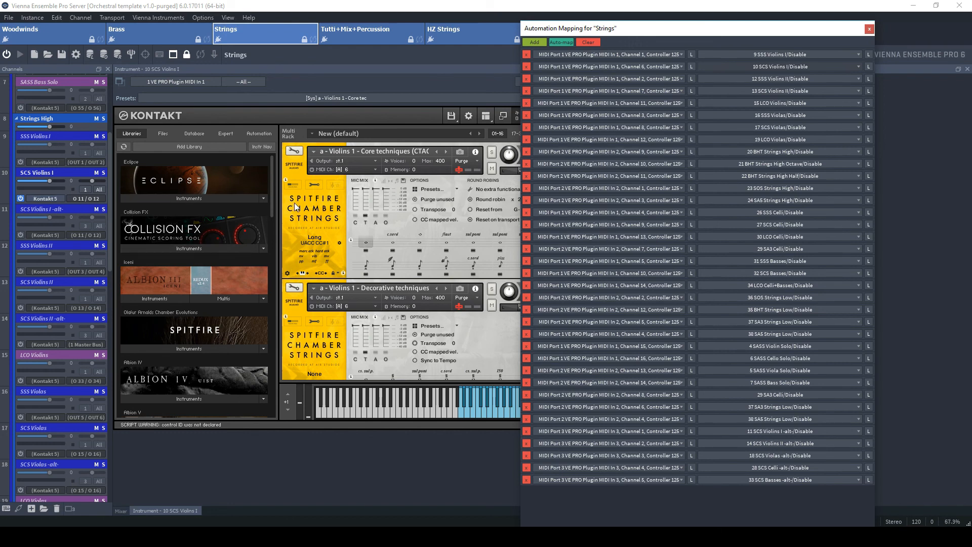
{"action": "left_click", "coordinate": [869, 29]}
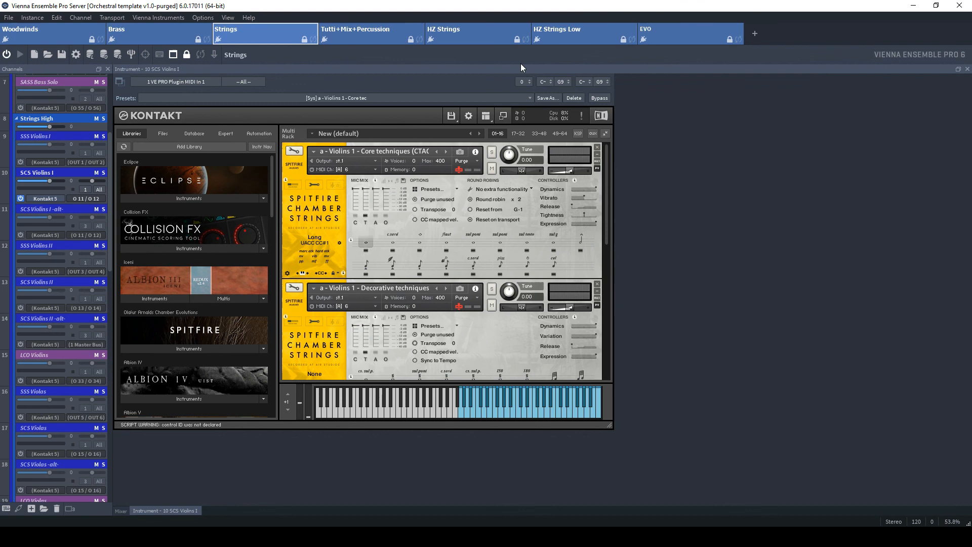
Open the HZ Strings instance and review its Automation Mapping list of Disable assignments before closing it
{"action": "left_click", "coordinate": [472, 36]}
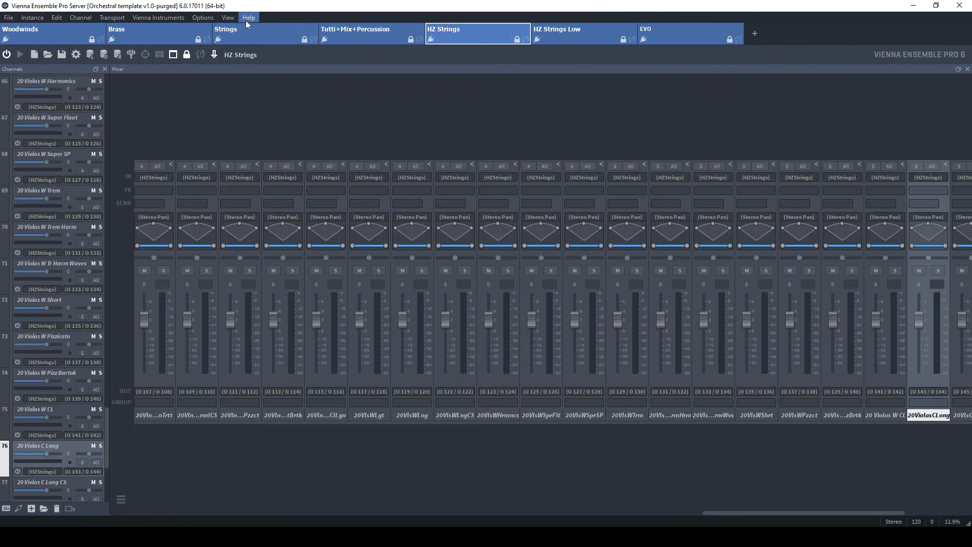
{"action": "left_click", "coordinate": [227, 19]}
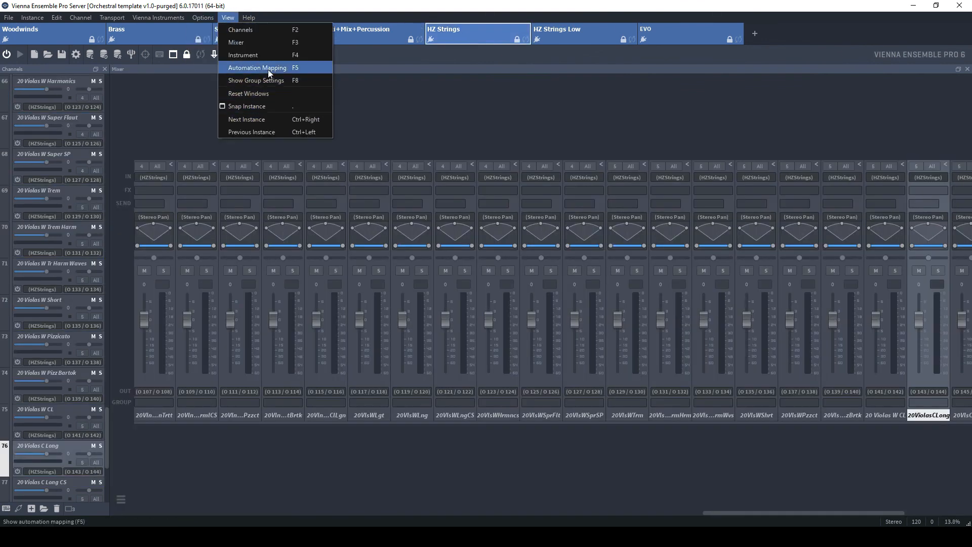
{"action": "left_click", "coordinate": [324, 67]}
{"action": "left_click_drag", "start_coordinate": [355, 63], "coordinate": [354, 332]}
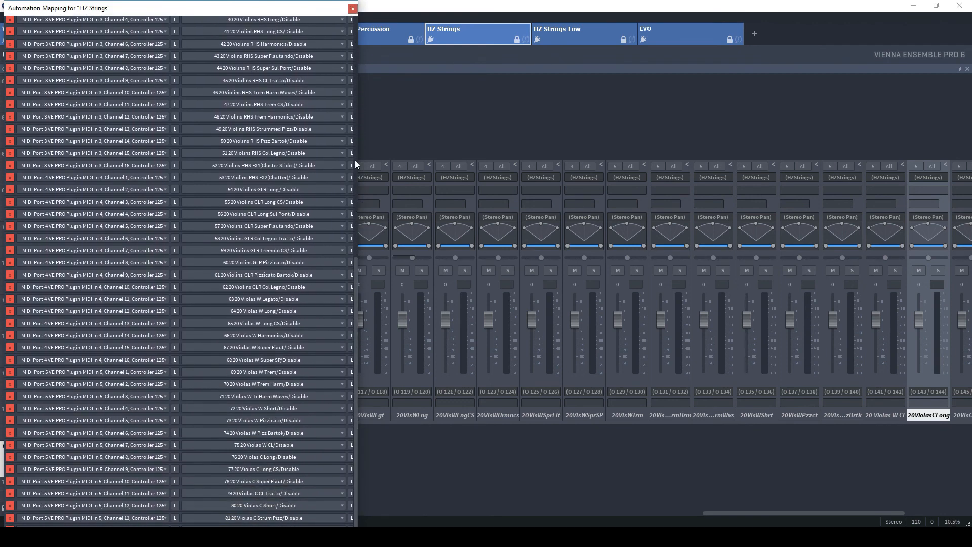
{"action": "left_click", "coordinate": [353, 8]}
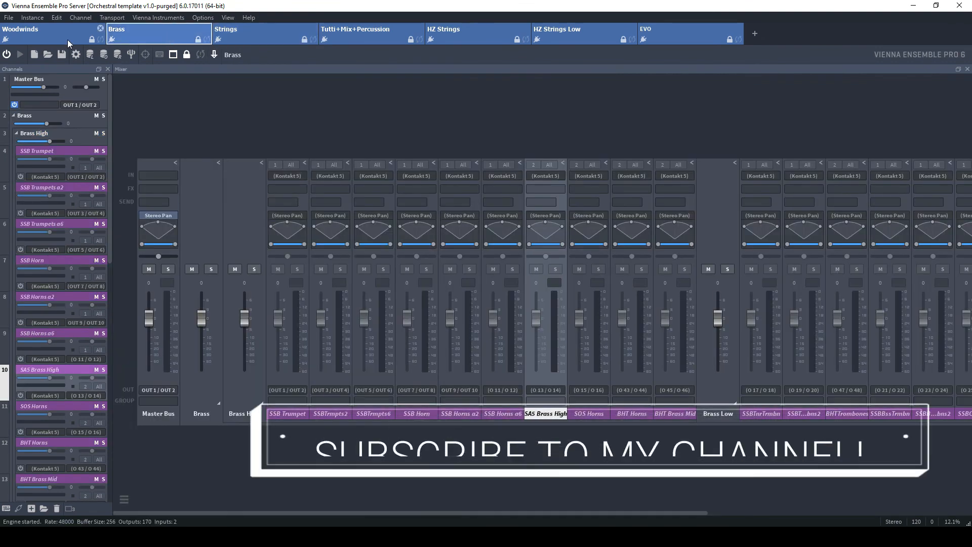
Switch to the Woodwinds instance and briefly bring up Lemur Editor before minimizing it
{"action": "left_click", "coordinate": [67, 40]}
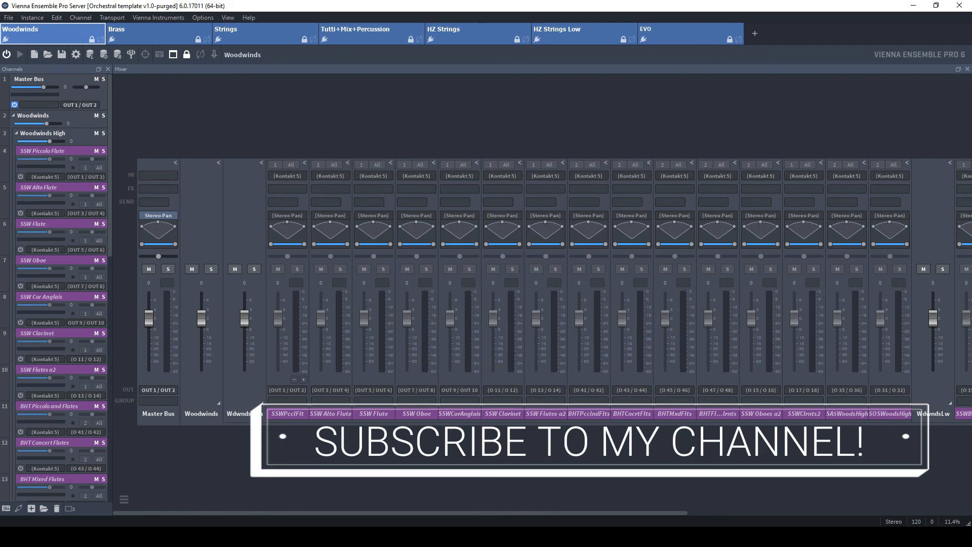
{"action": "left_click", "coordinate": [455, 537]}
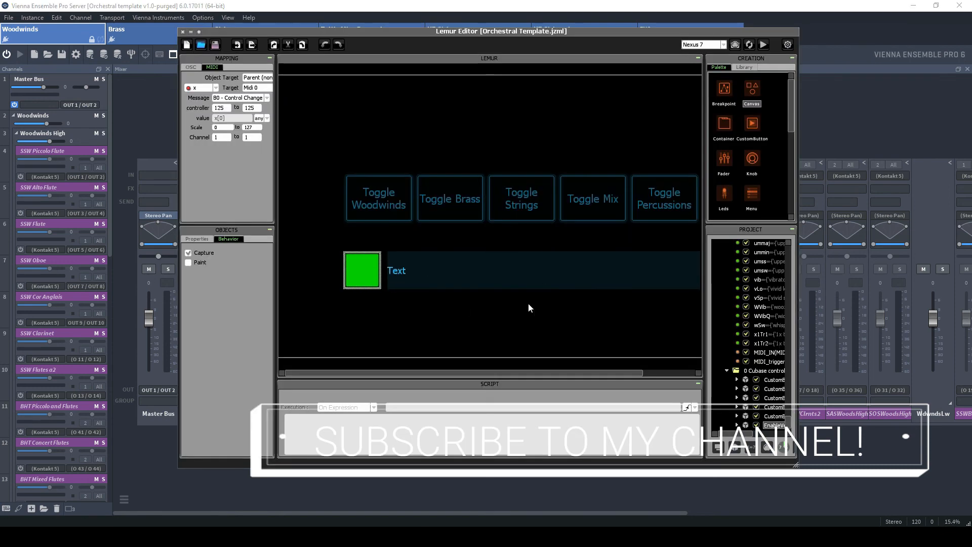
{"action": "left_click", "coordinate": [828, 32]}
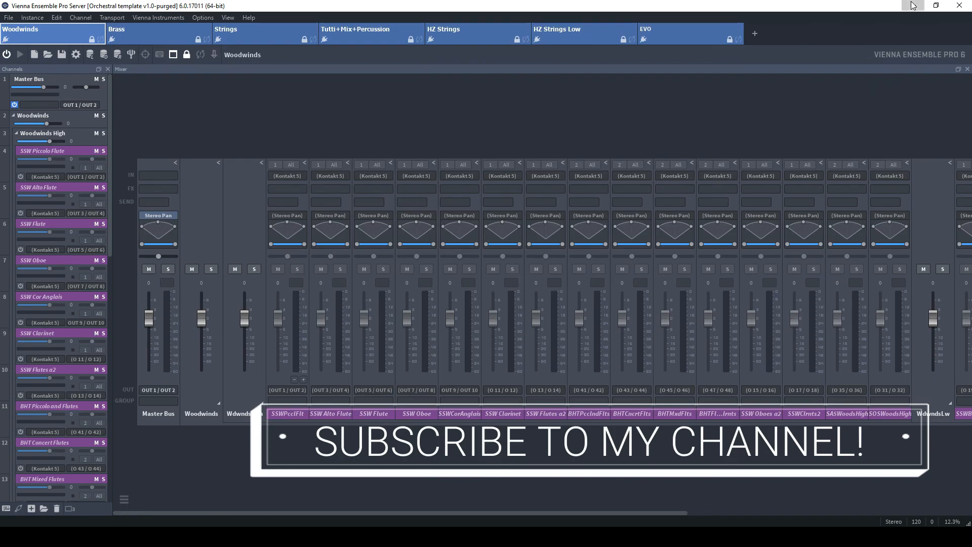